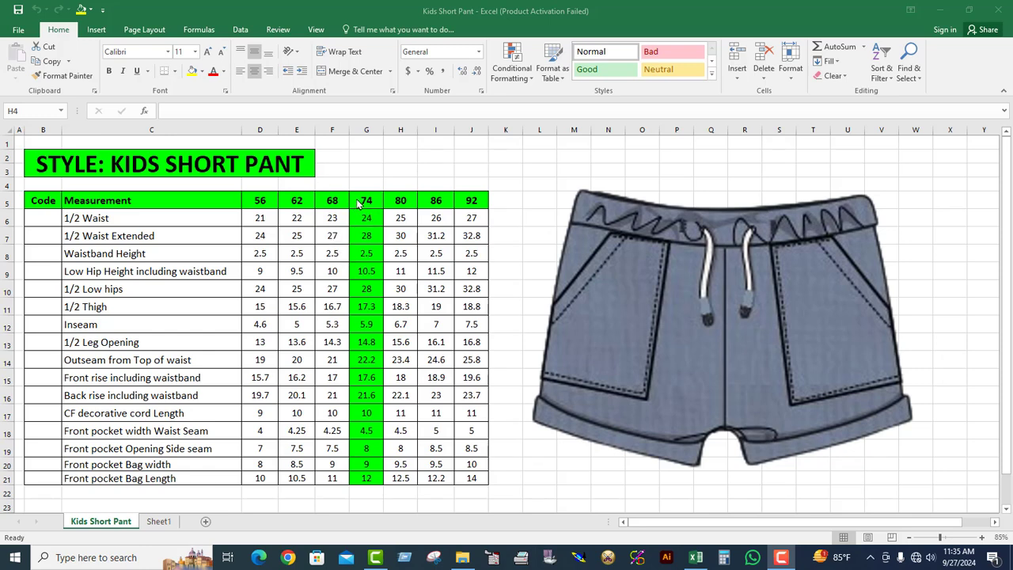
- Examine the size headers 56 to 92 in the Kids Short Pant measurement chart and the highlighted size 74 column
click(436, 199)
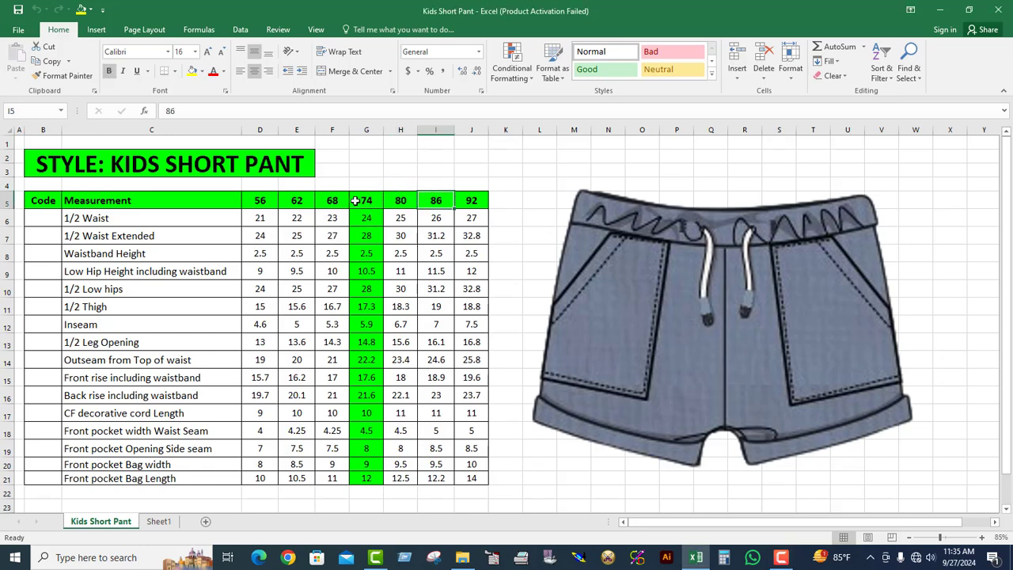
click(257, 200)
drag(367, 200, 376, 474)
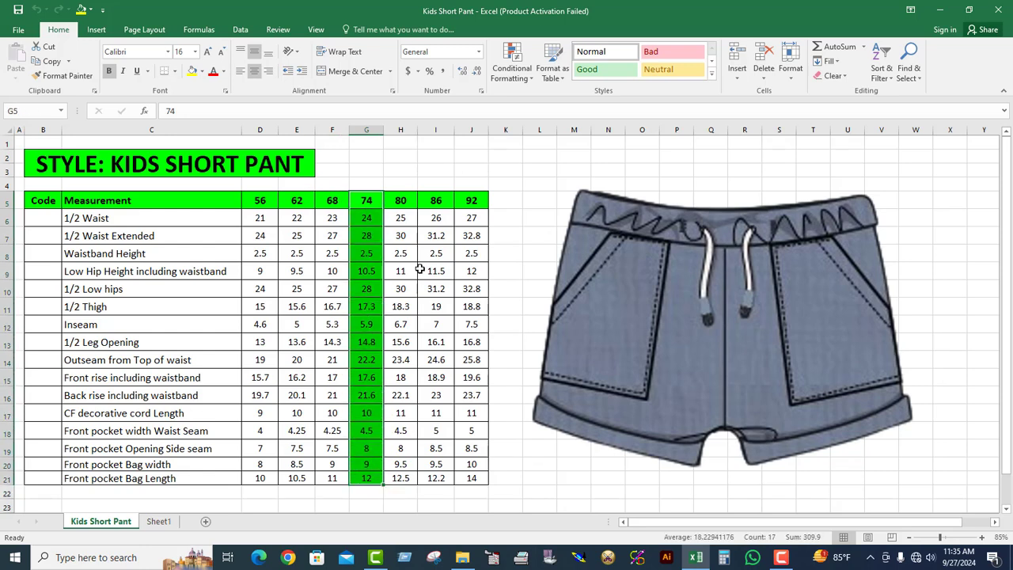
drag(453, 204, 403, 202)
click(251, 201)
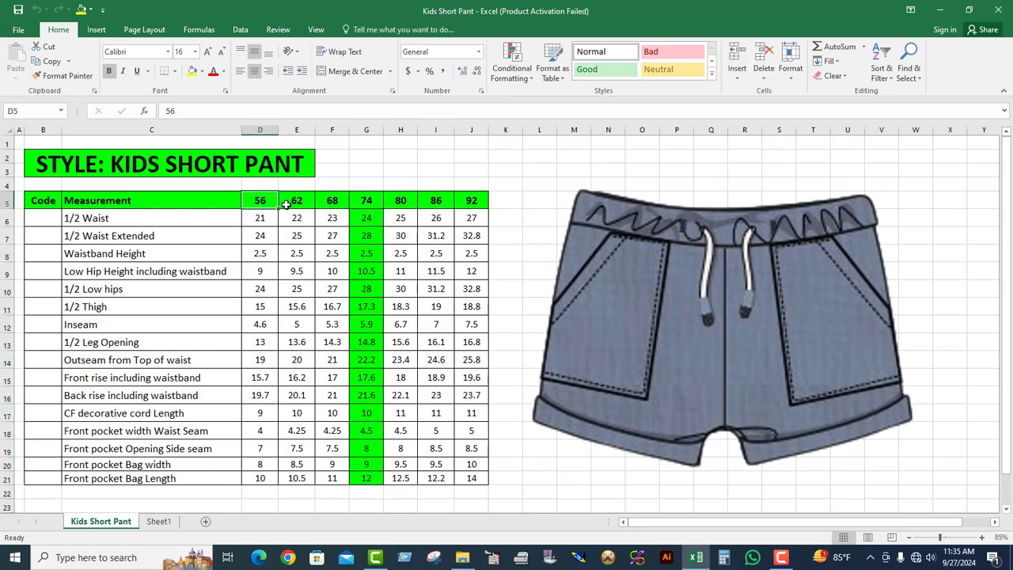
click(297, 203)
click(332, 202)
click(367, 202)
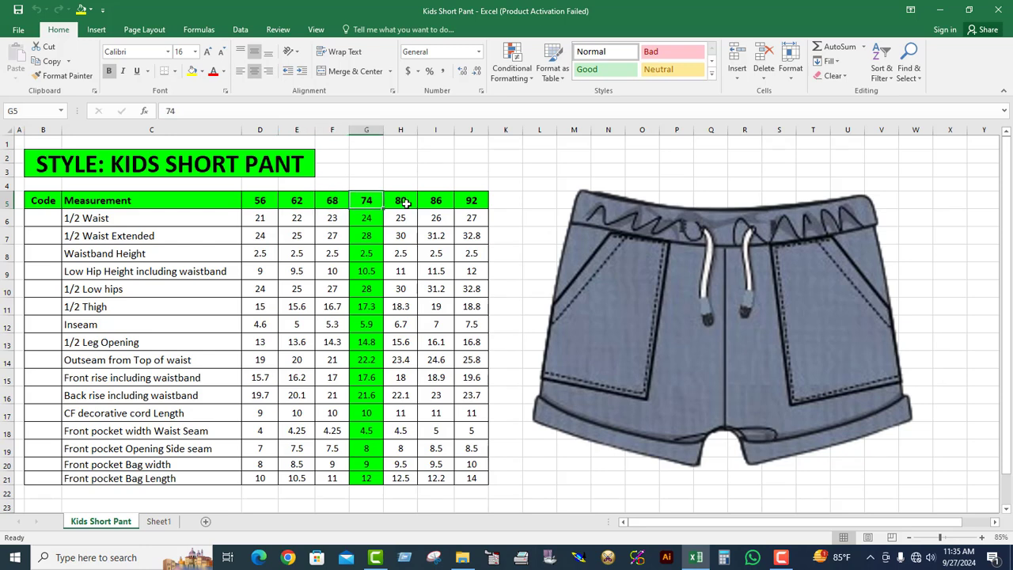
click(405, 202)
click(435, 202)
click(469, 200)
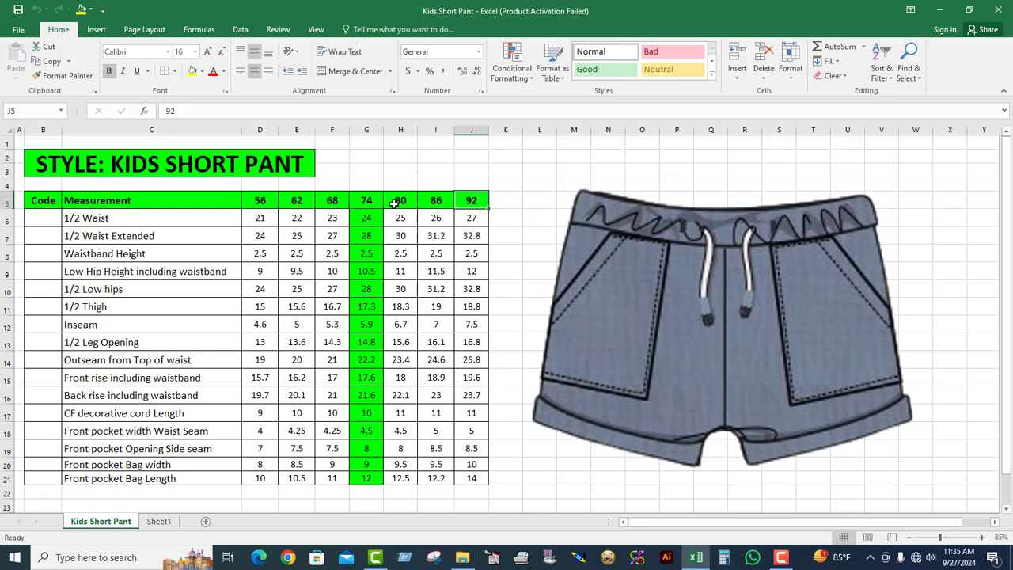
drag(366, 203, 367, 478)
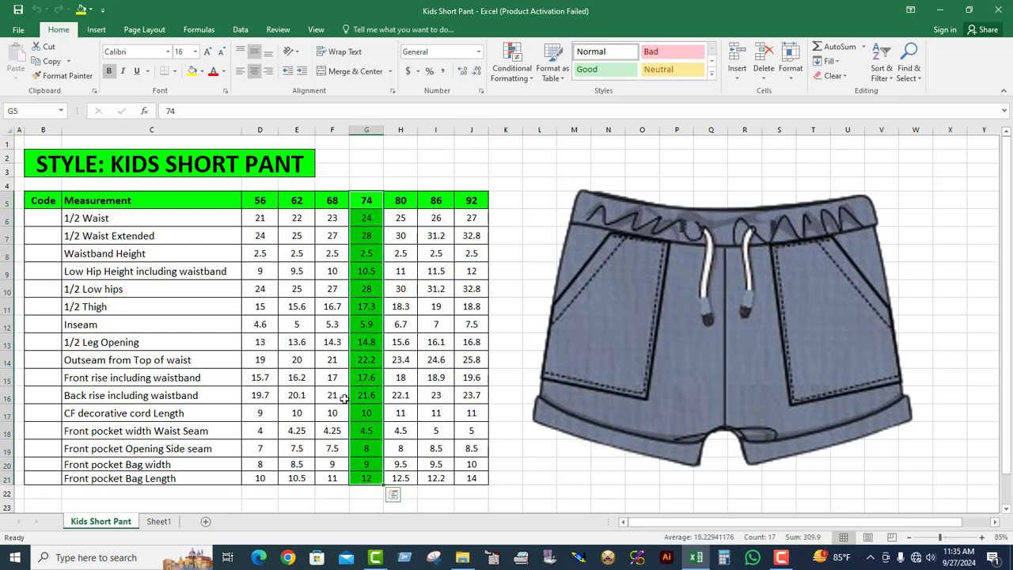
click(407, 182)
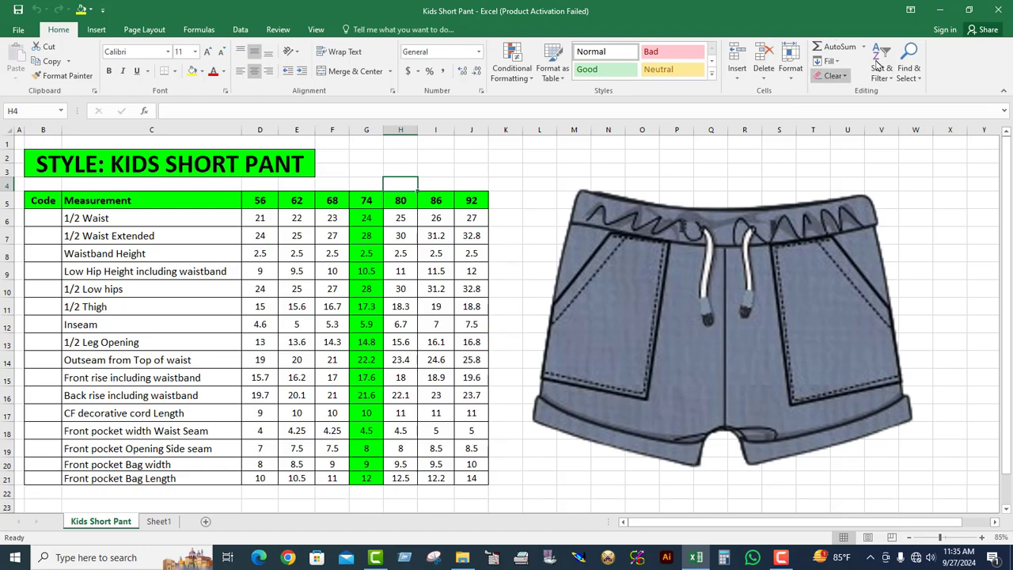
- Switch to File Explorer and view the Kids Short Pant folder inside Easy IT Academy on the ALL PATTERN (D:) drive
click(940, 10)
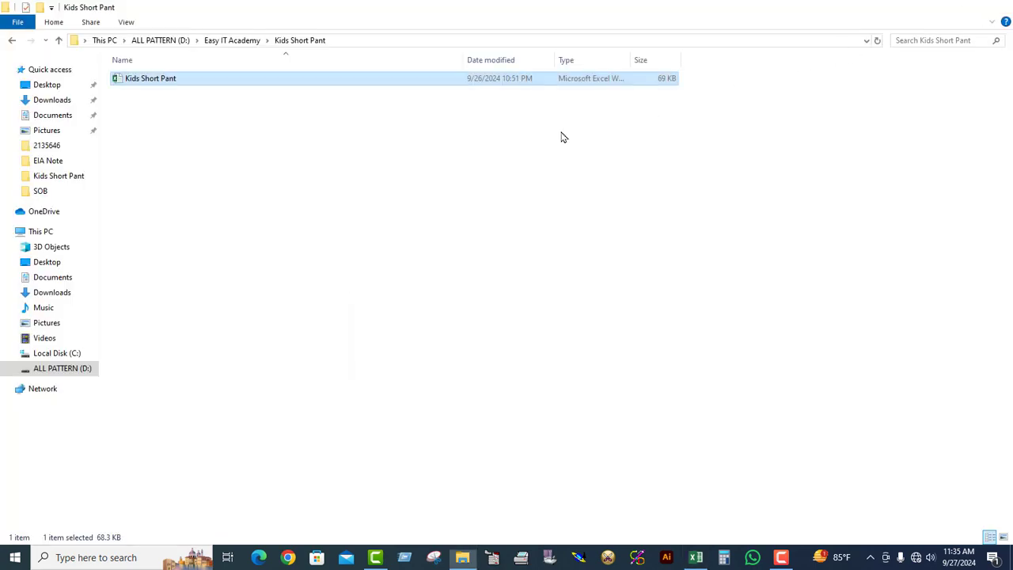
key(super+d)
click(36, 111)
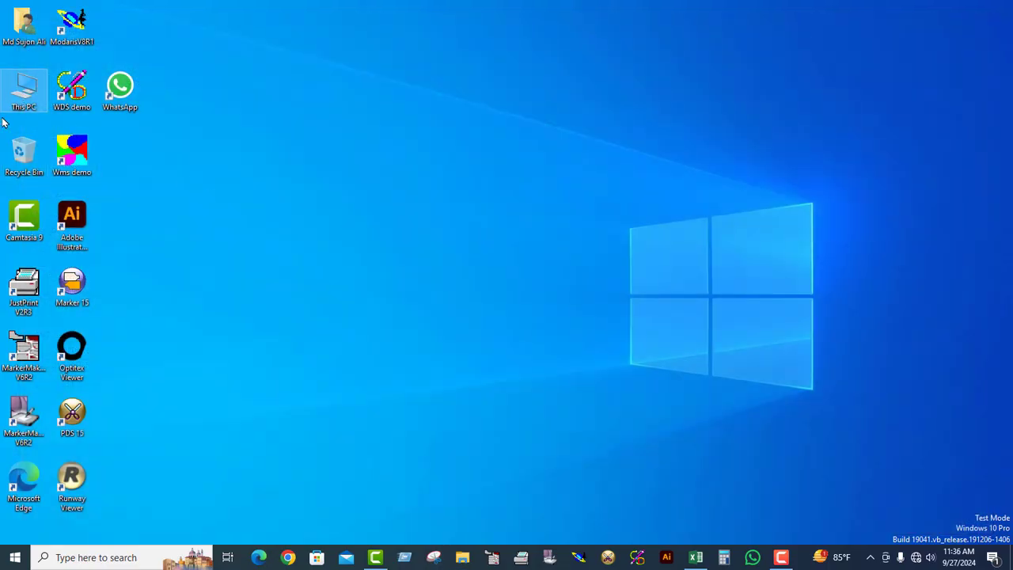
double_click(11, 93)
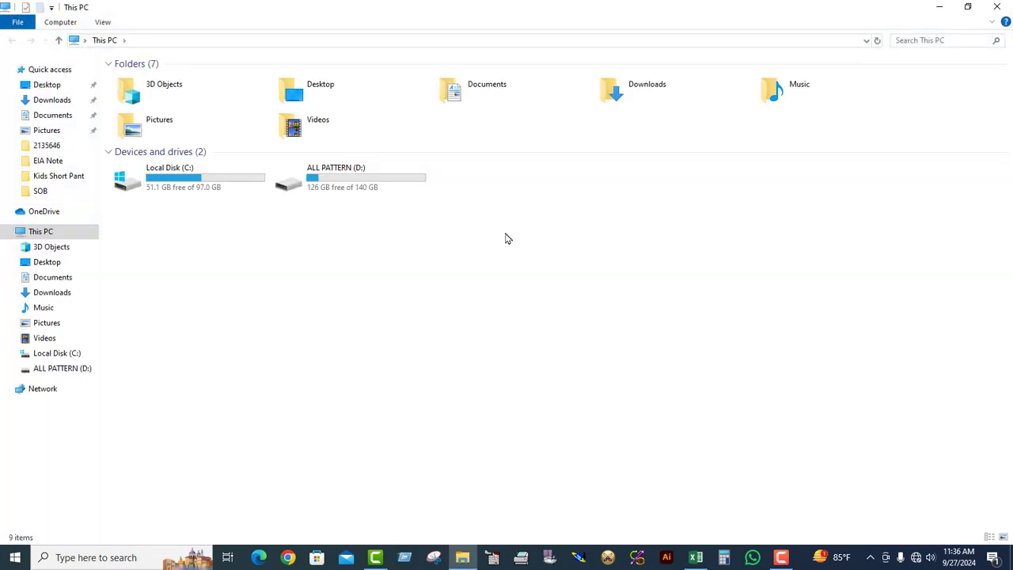
double_click(362, 171)
double_click(178, 95)
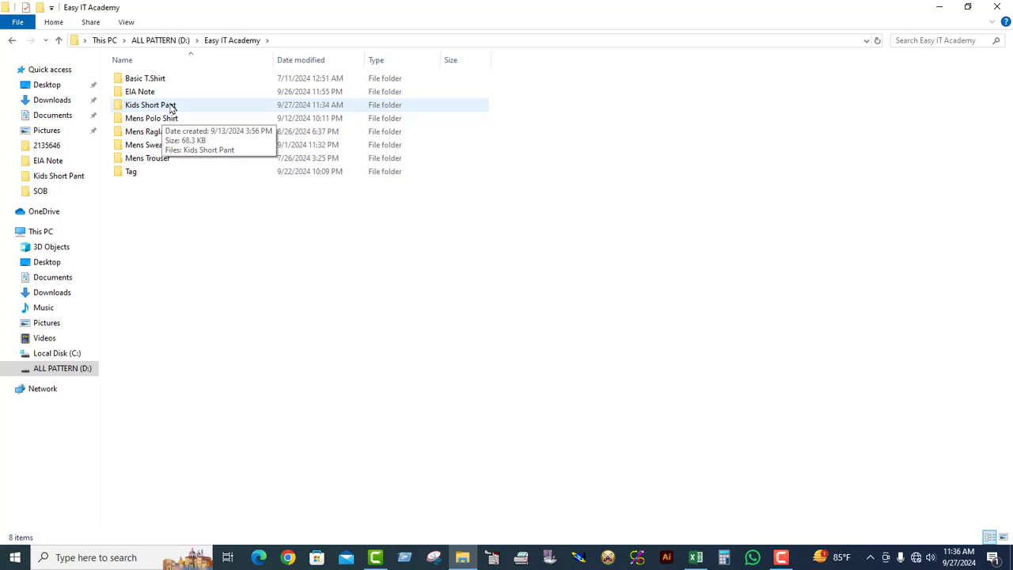
double_click(171, 105)
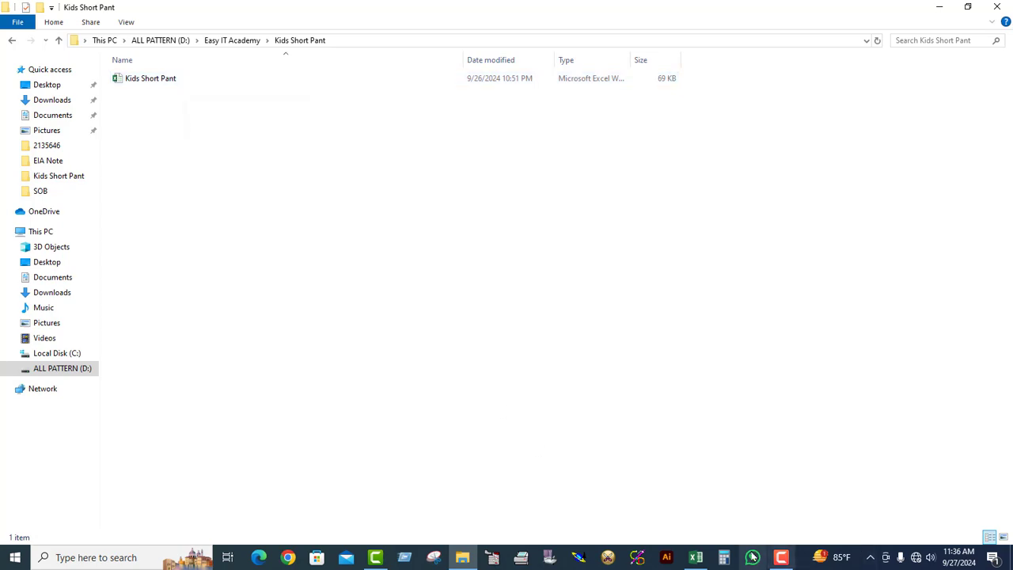
- Clear the Excel workbook and folder windows off the desktop and launch ModarisV8R1
click(696, 558)
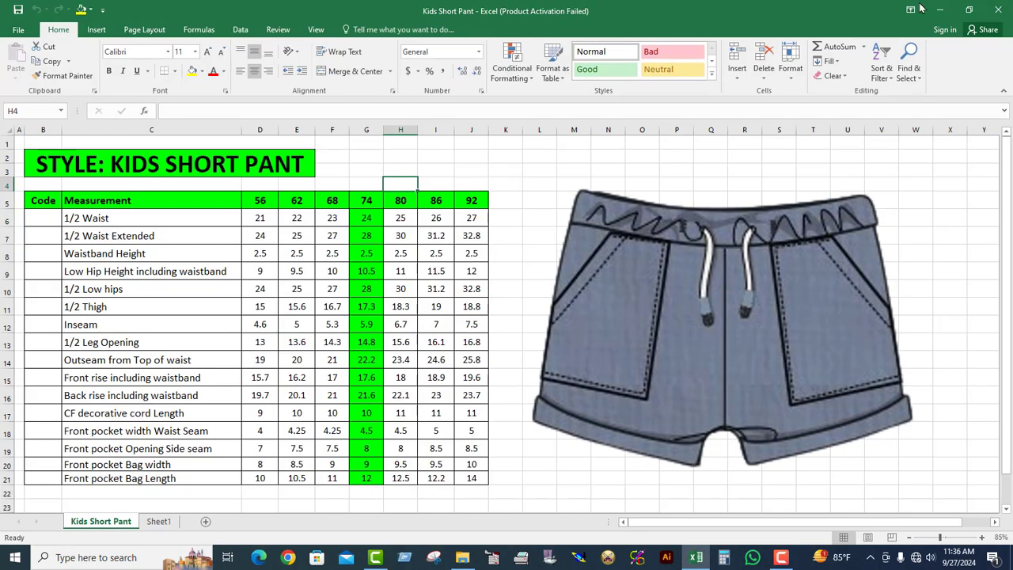
click(940, 9)
click(999, 7)
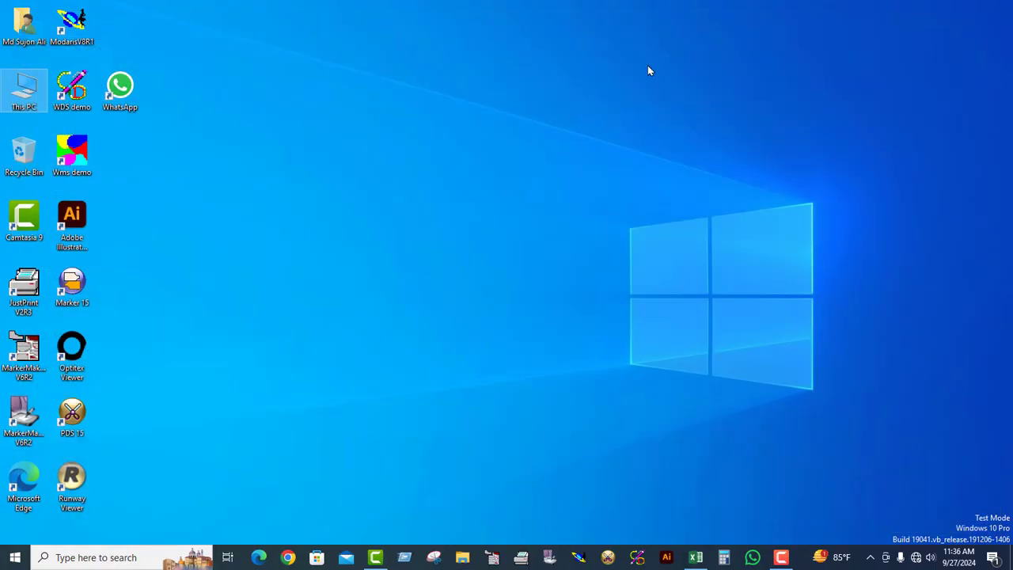
right_click(619, 66)
click(644, 102)
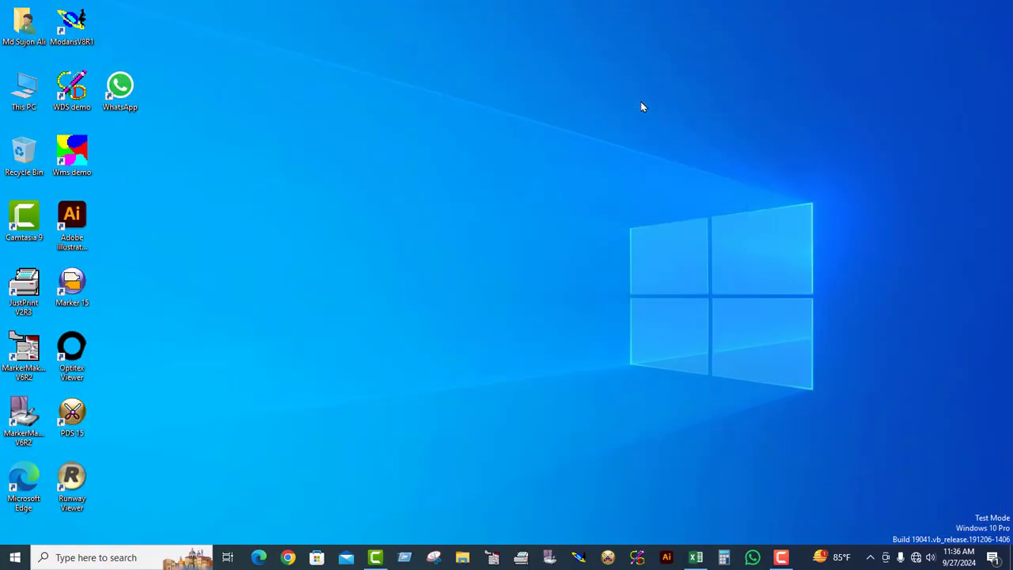
right_click(69, 25)
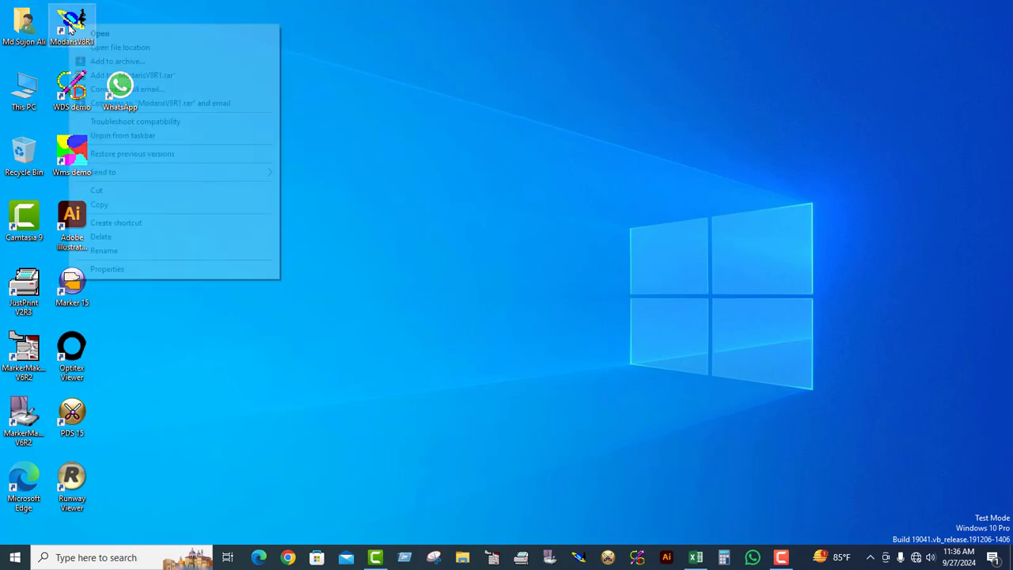
click(100, 34)
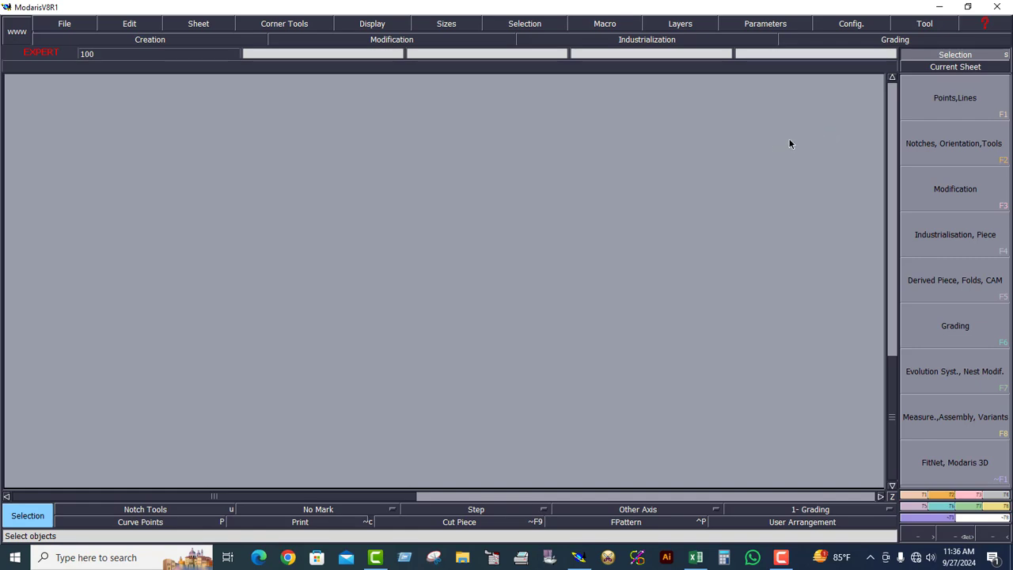
- Create a new model named Kids Short Pant
click(63, 27)
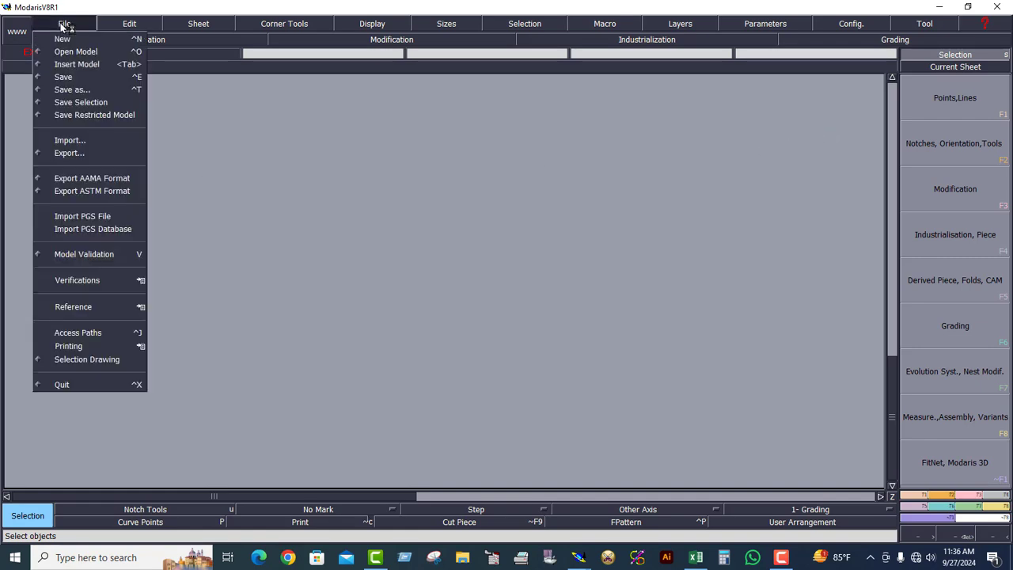
click(63, 36)
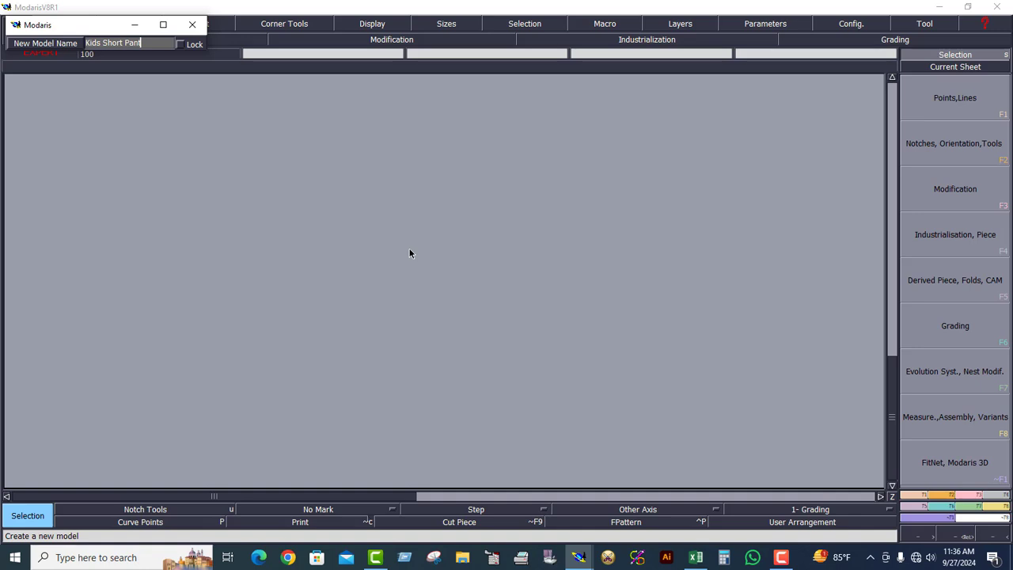
key(Return)
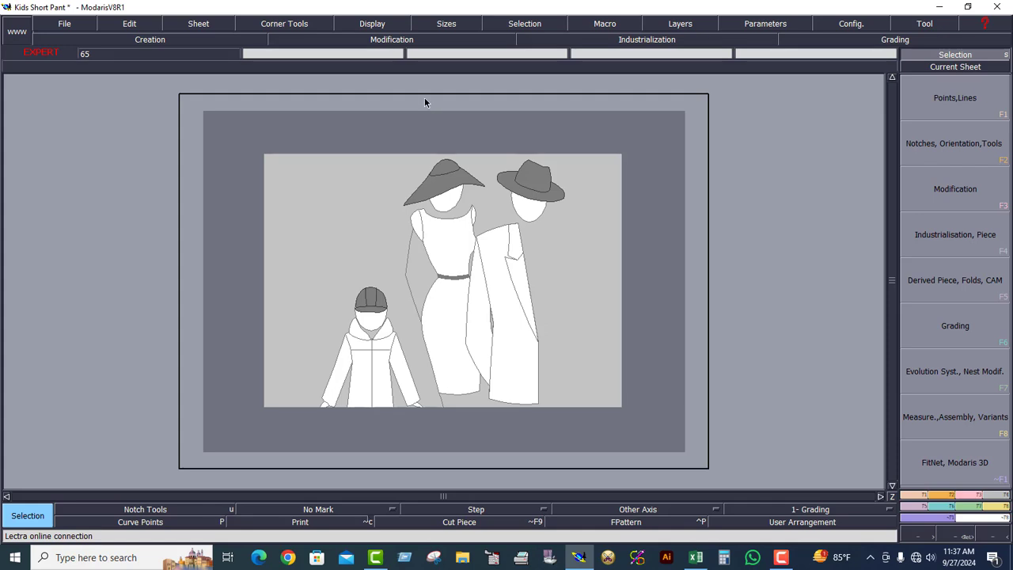
- Display the title block and the sizes on the model sheet, and arrange the sheet automatically on the desk
click(378, 26)
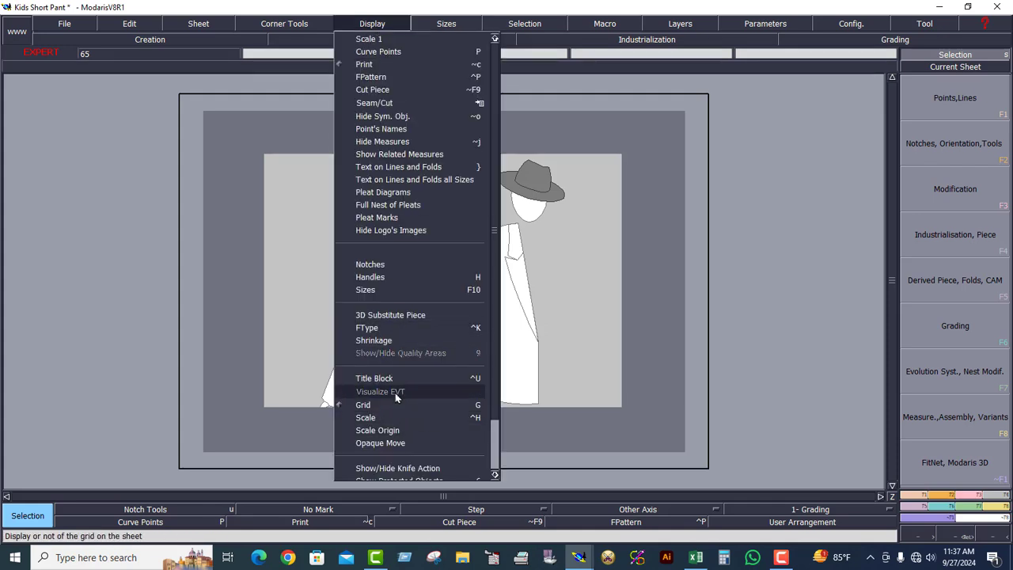
click(373, 379)
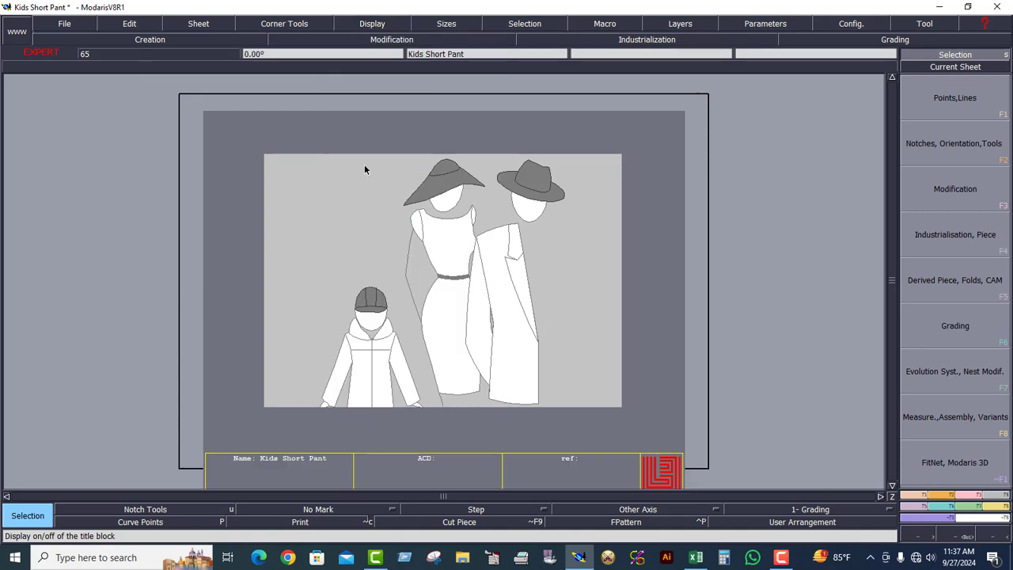
click(373, 23)
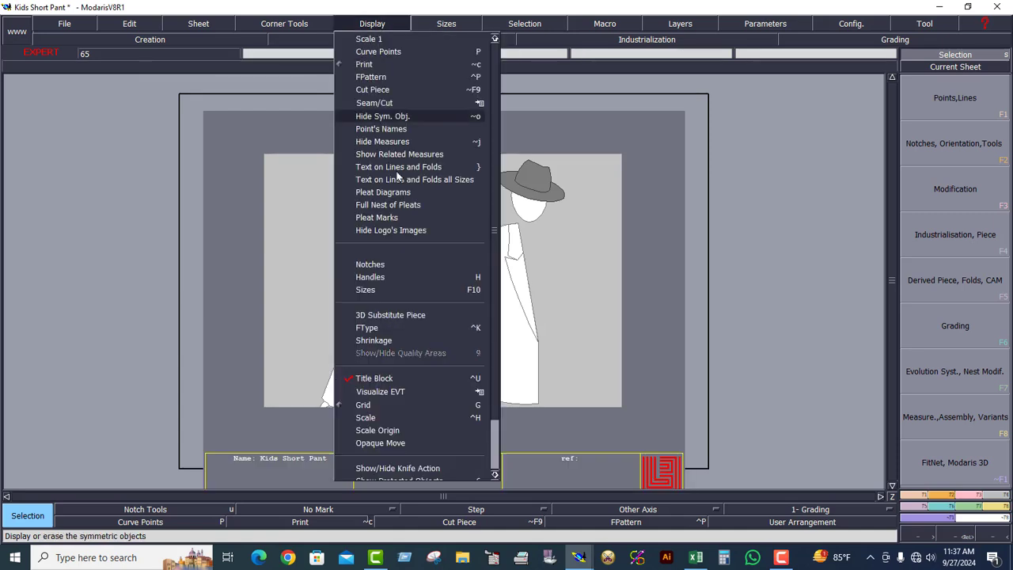
click(366, 290)
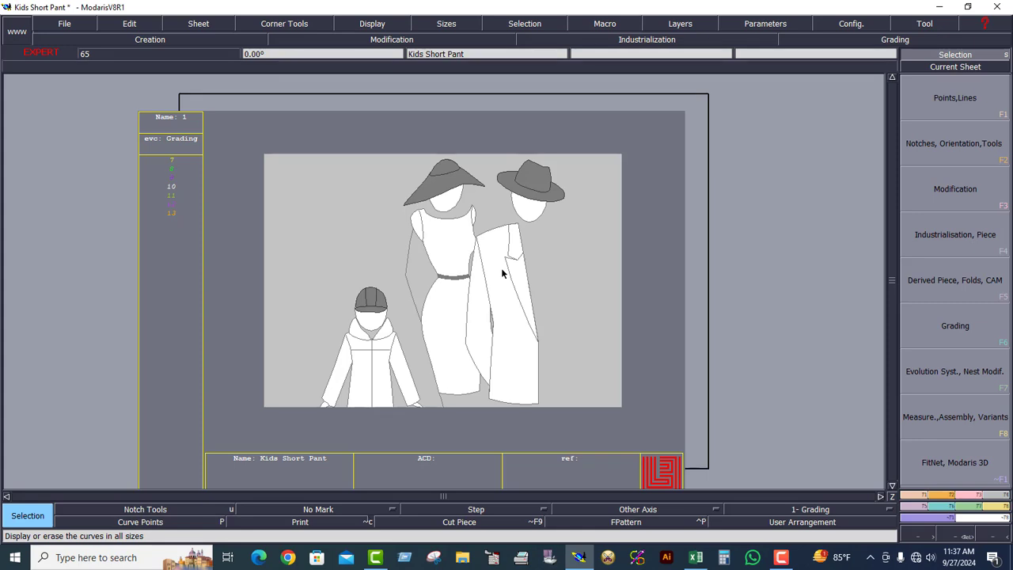
key(j)
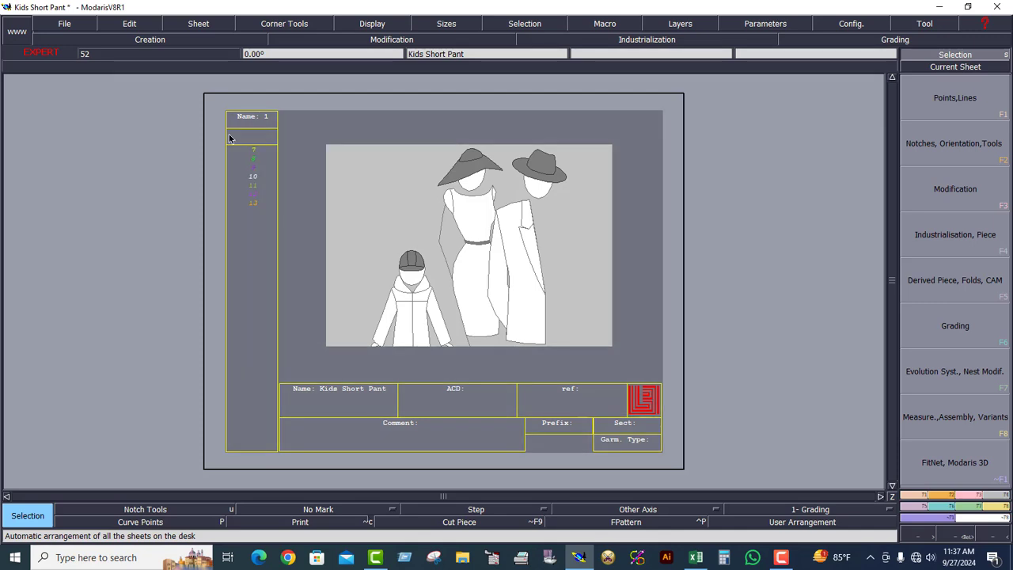
- Compare the model's size list with the size headers in the Excel measurement chart, starting at size 56
drag(229, 134, 269, 246)
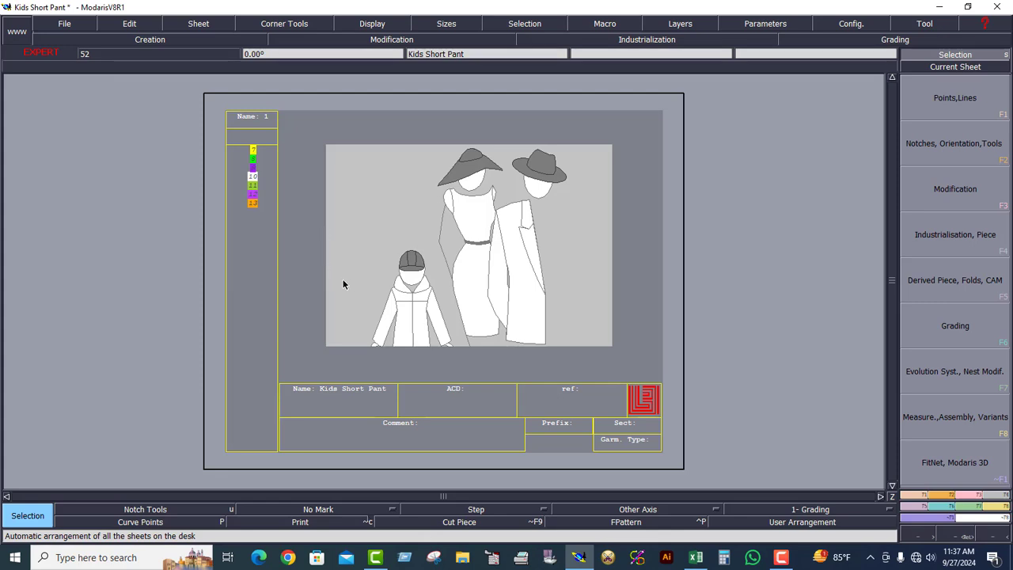
drag(229, 132, 273, 239)
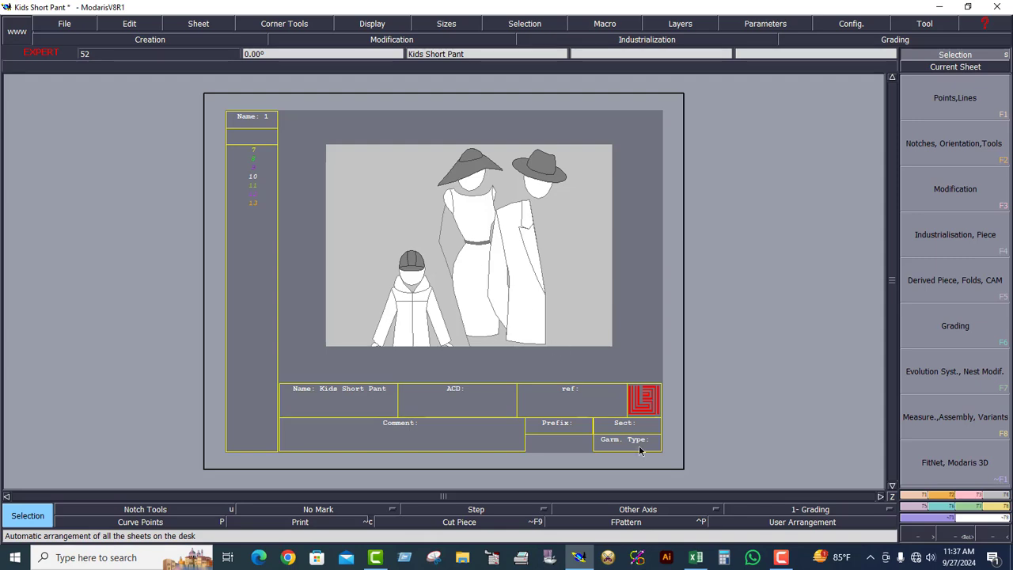
key(alt+Tab)
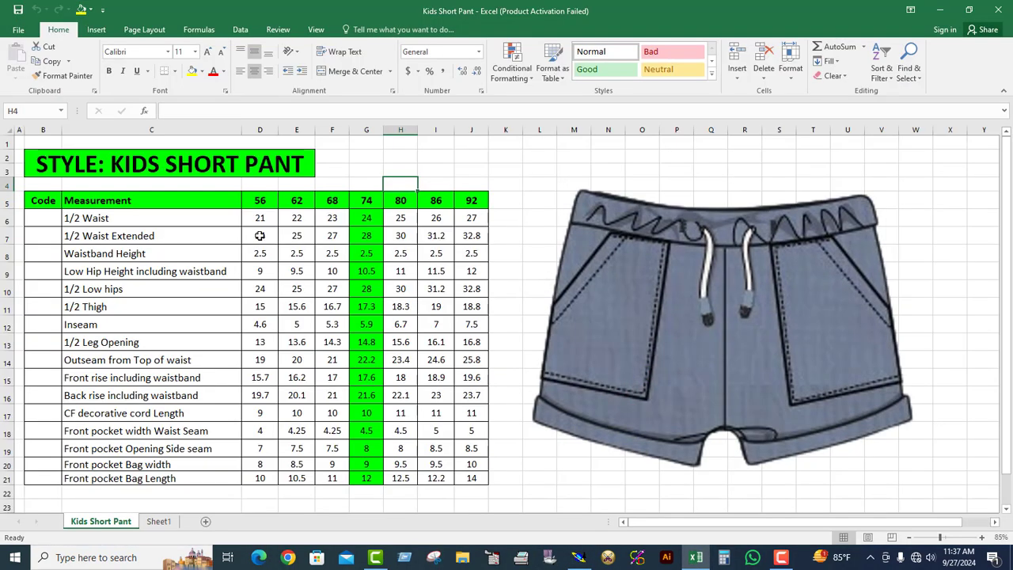
click(261, 202)
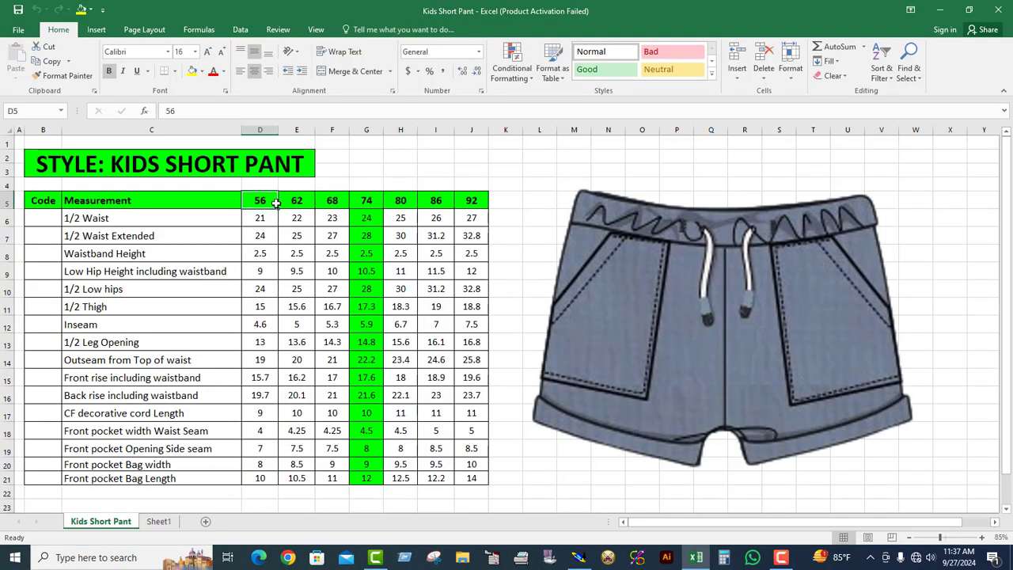
click(940, 10)
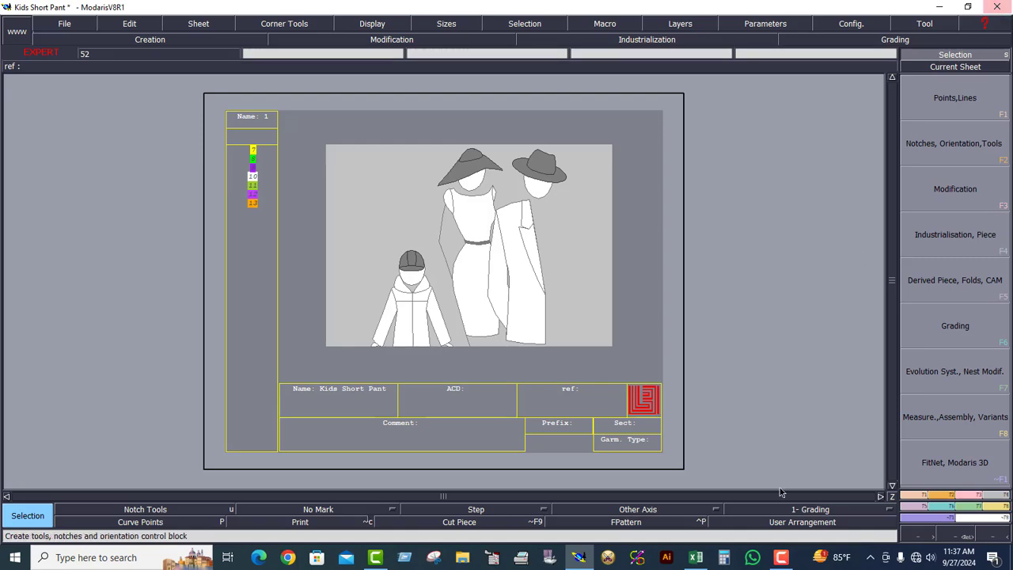
- Leave Modaris and open the Kids Short Pant folder inside Easy IT Academy on the ALL PATTERN (D:) drive
click(939, 8)
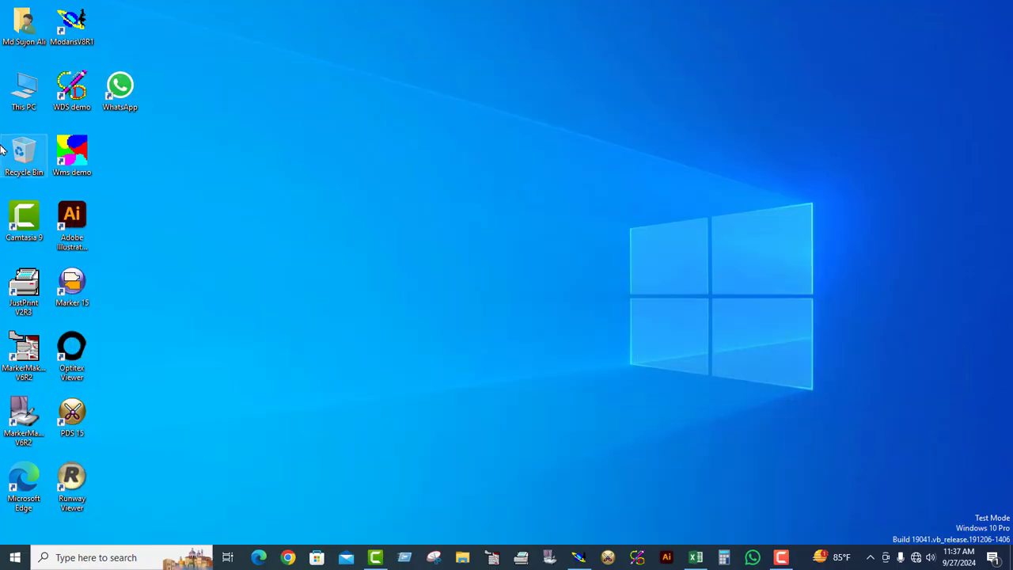
double_click(24, 89)
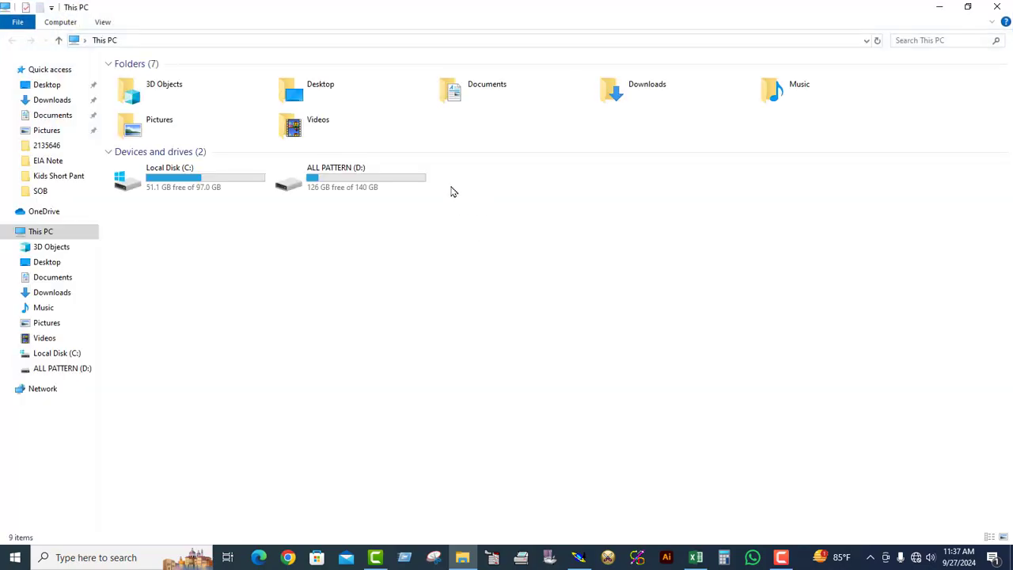
double_click(348, 189)
double_click(140, 93)
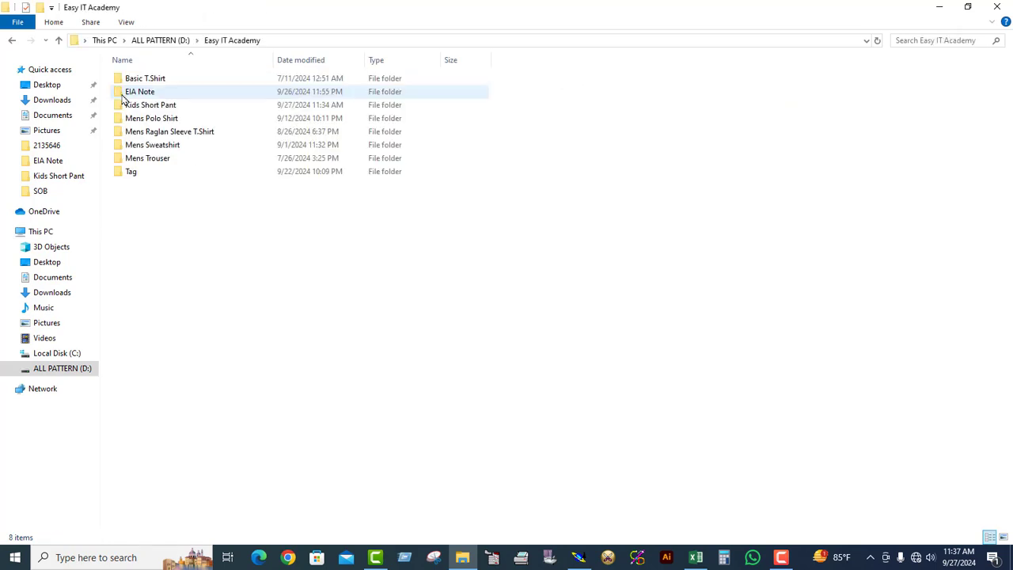
double_click(168, 108)
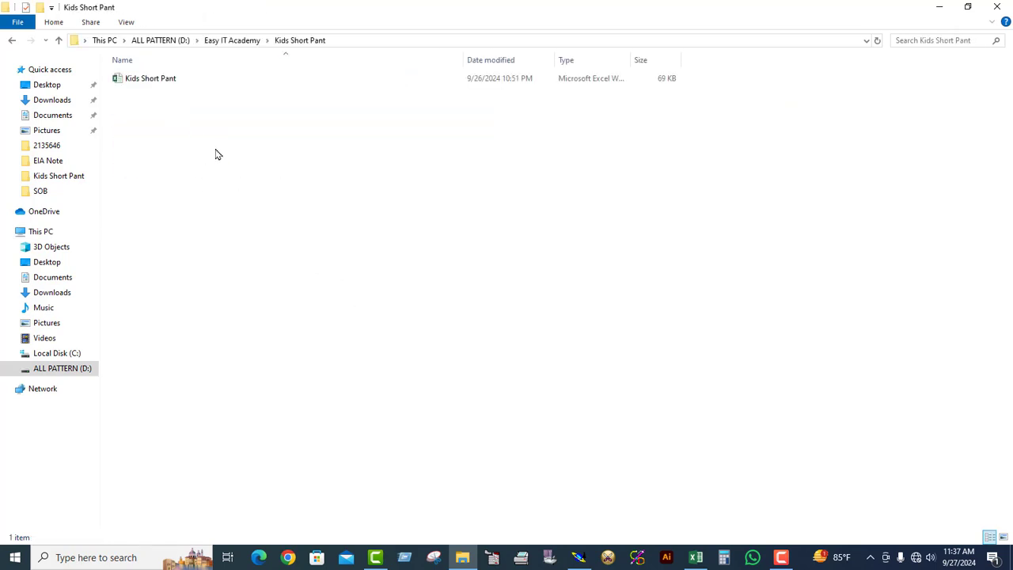
- Create a new text document named Size Table in the Kids Short Pant folder
right_click(245, 185)
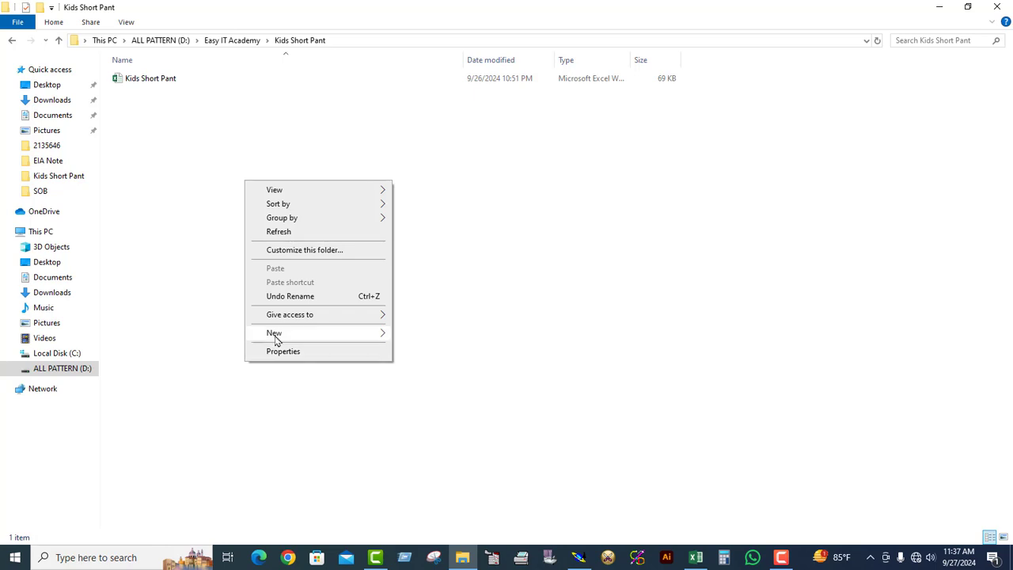
mouse_move(303, 334)
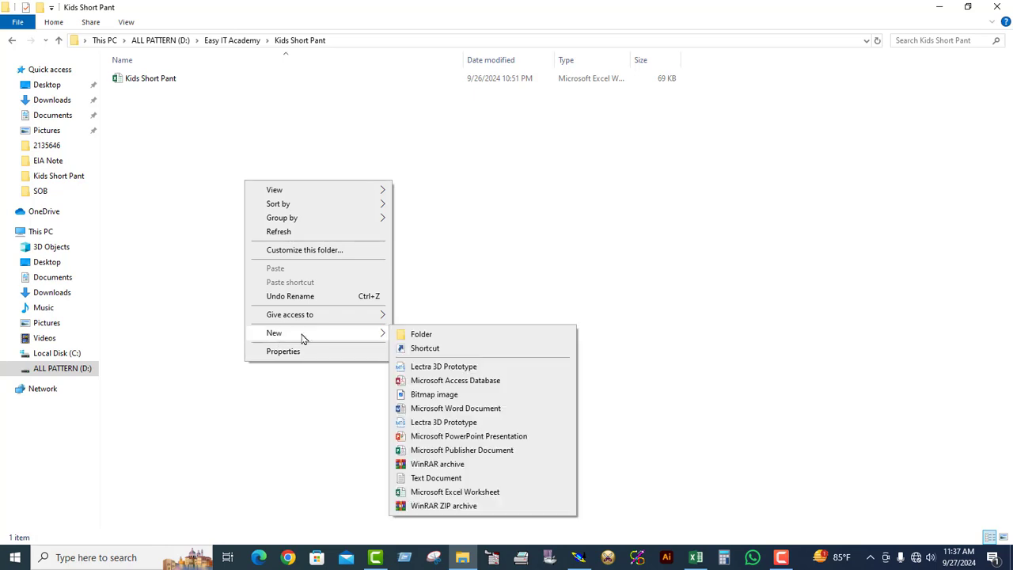
click(431, 480)
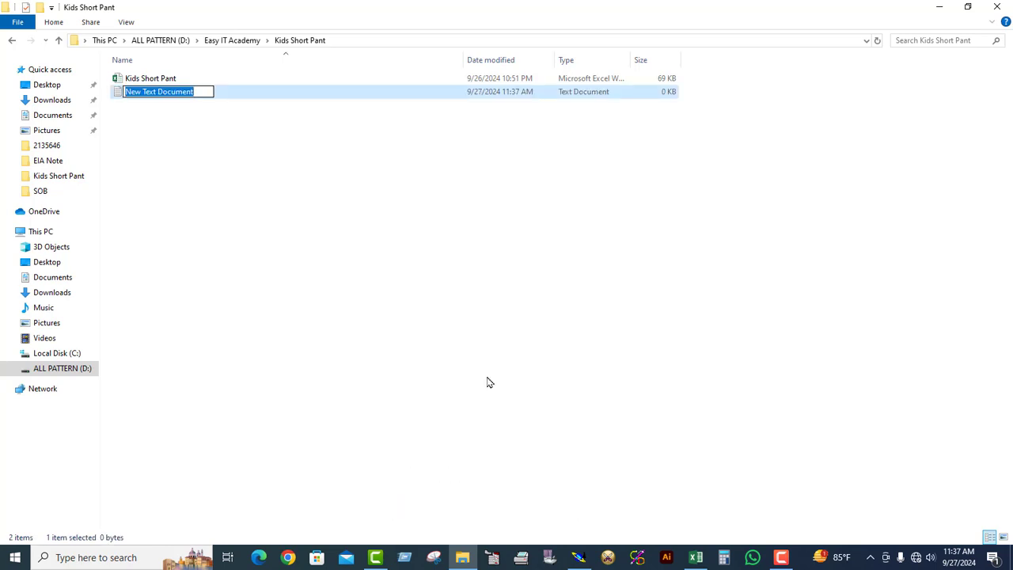
text(Size)
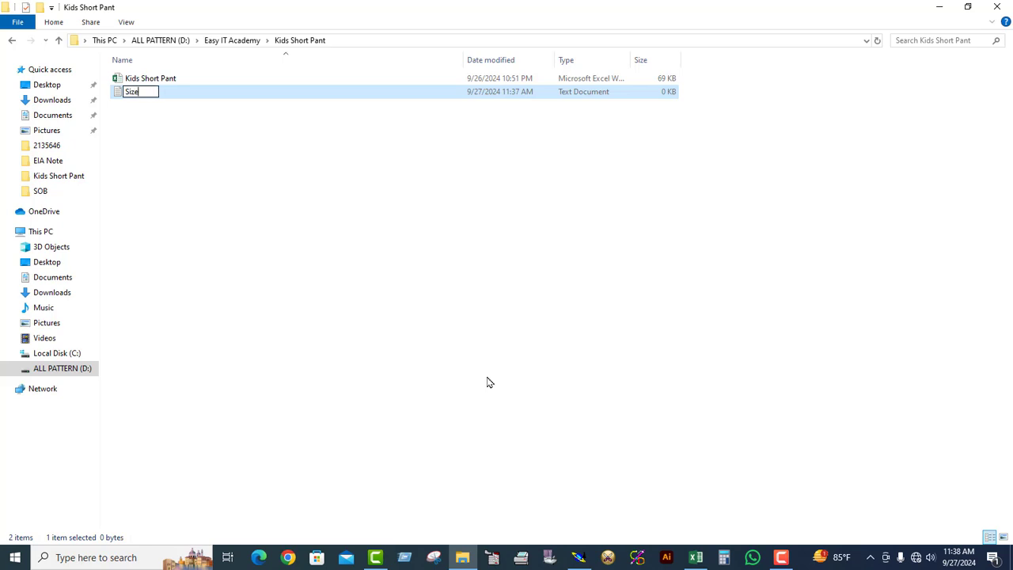
text( Ta)
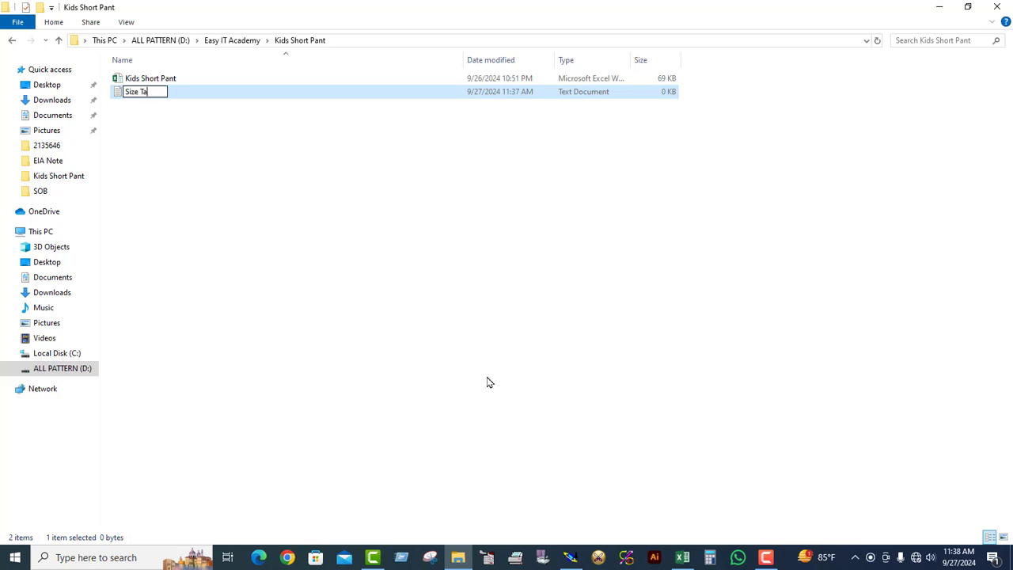
text(ble)
click(387, 327)
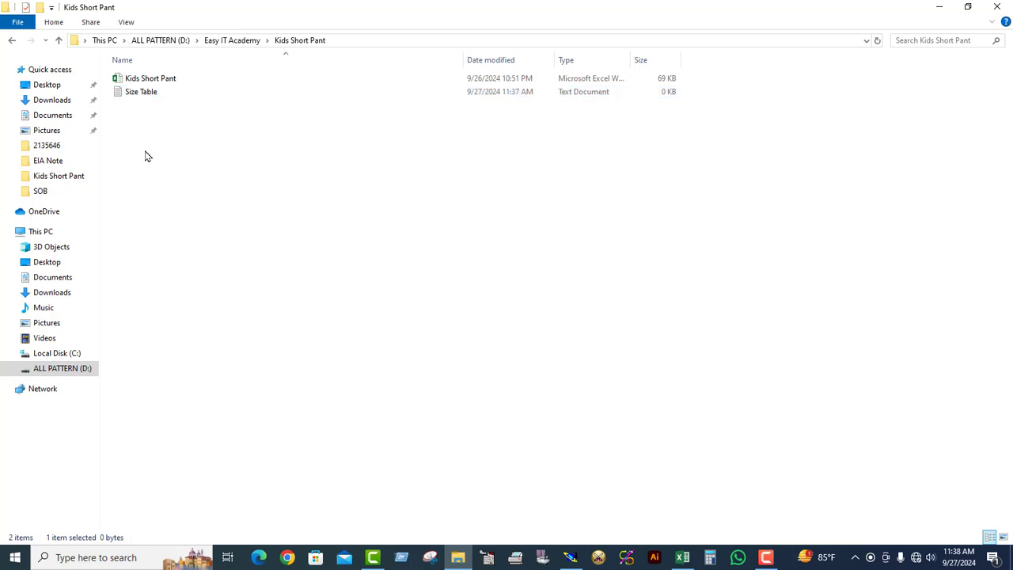
- Open the Size Table text file in Notepad and enter alpha as its first line
click(140, 94)
right_click(140, 93)
click(169, 102)
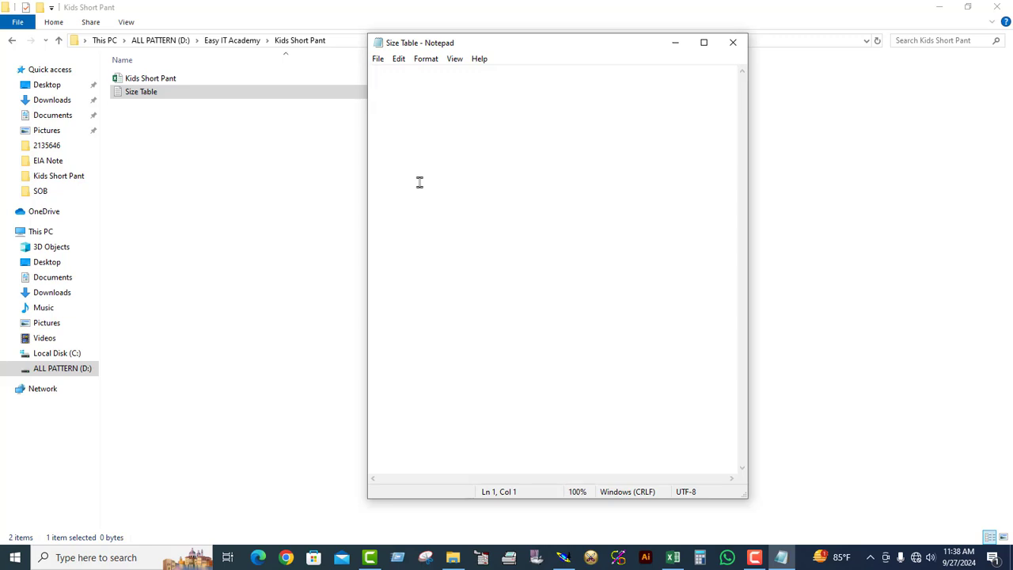
text(alpha)
- Read the size headers in the Excel chart and list 56, 62, 68, 74, 80, 86 and 92 on separate lines below alpha in Size Table
click(675, 558)
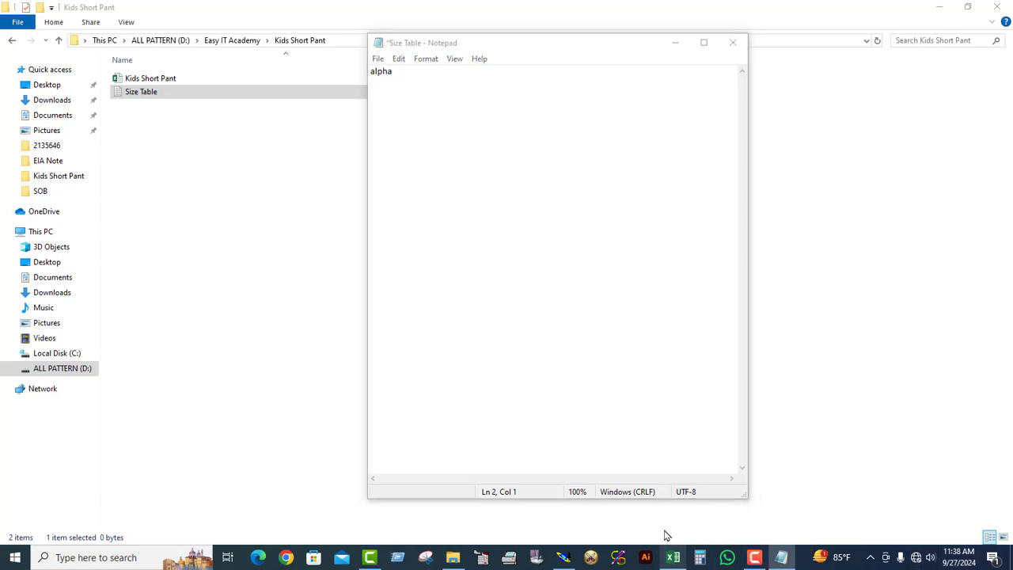
click(383, 171)
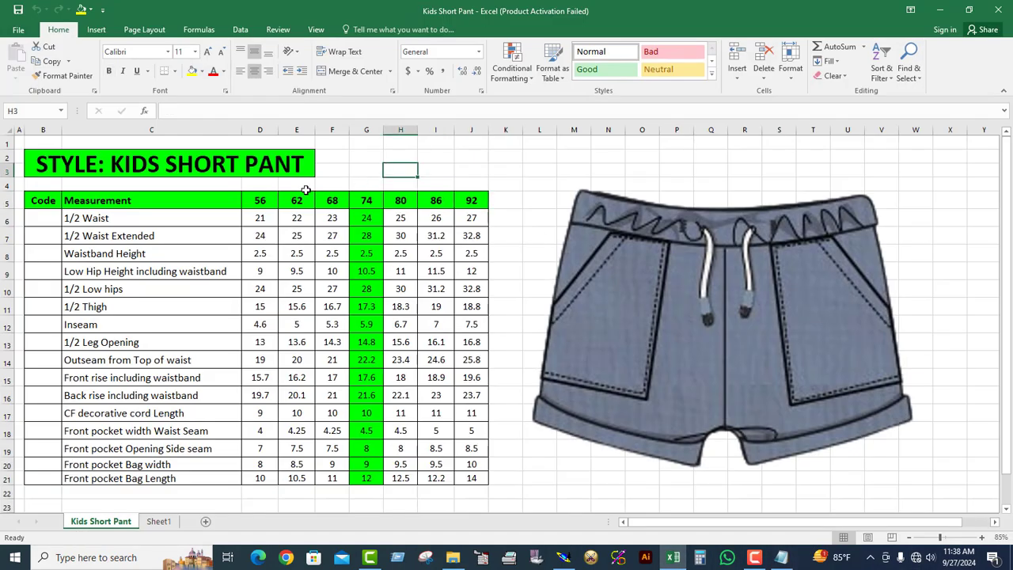
click(263, 198)
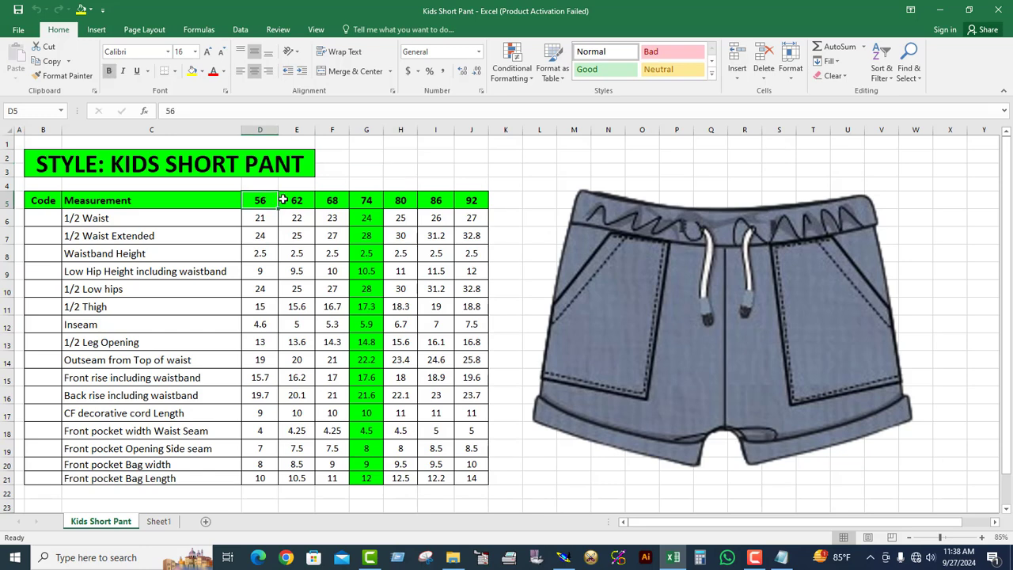
click(295, 201)
click(330, 203)
click(368, 199)
click(400, 202)
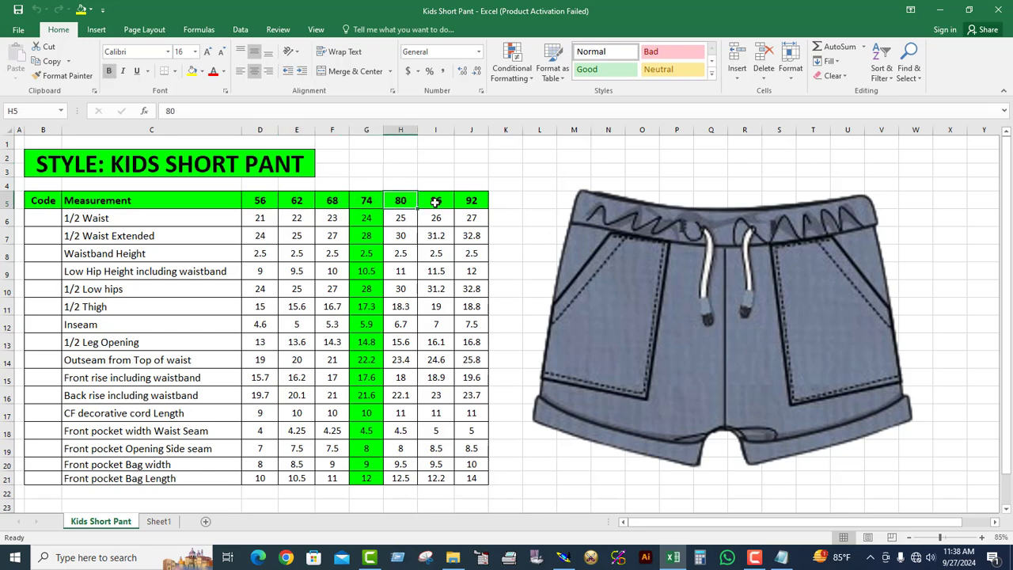
click(435, 201)
click(474, 201)
click(939, 13)
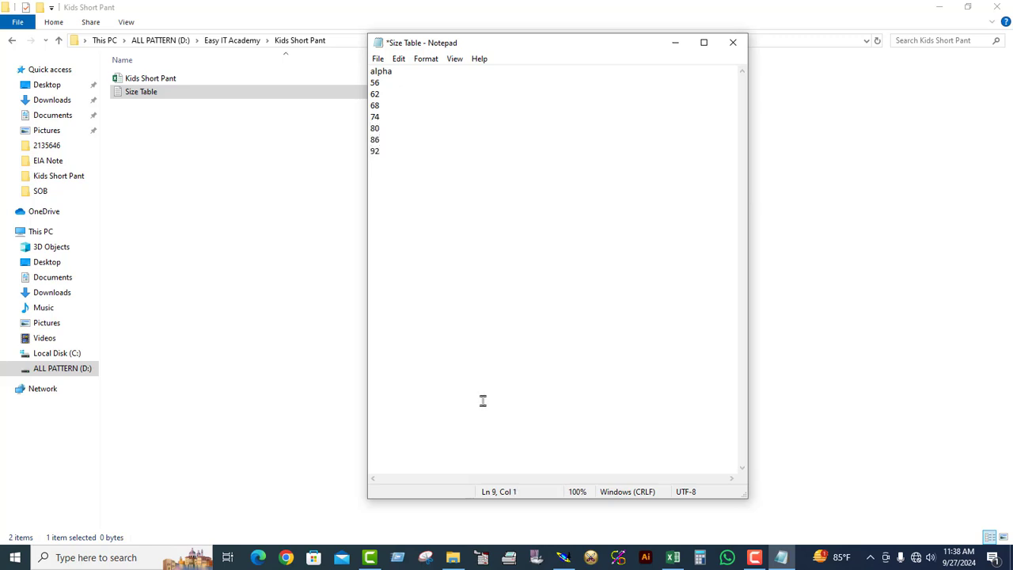
- Check the sizes listed in Size Table against the Excel chart's size headers and the size list on the Modaris model sheet
click(673, 557)
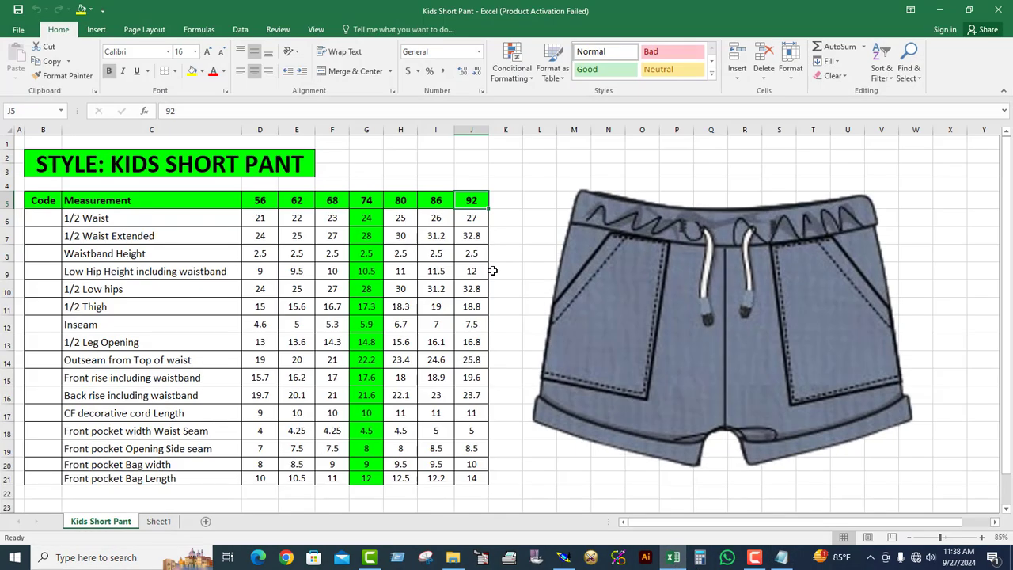
click(259, 205)
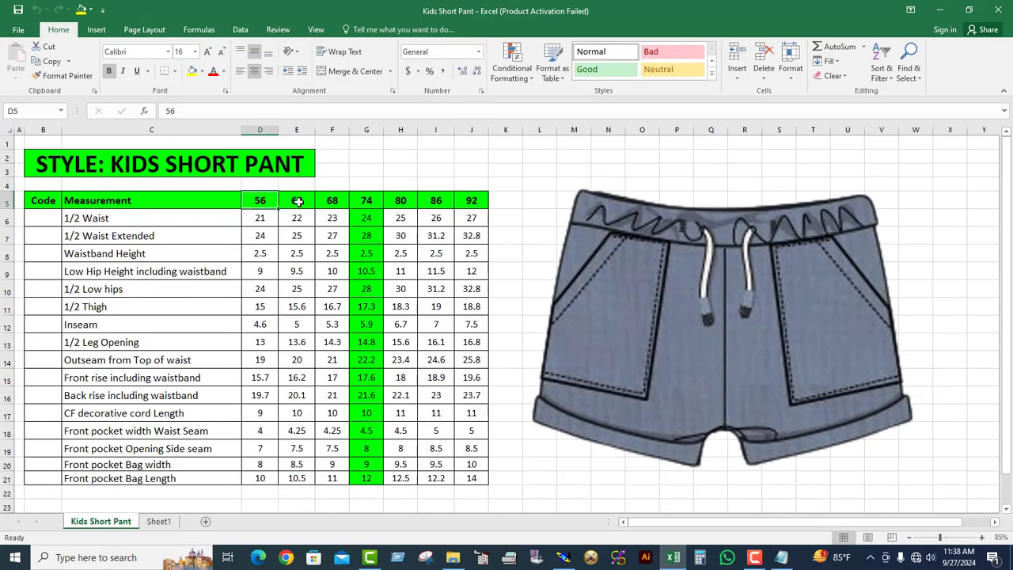
click(297, 203)
click(332, 202)
click(366, 203)
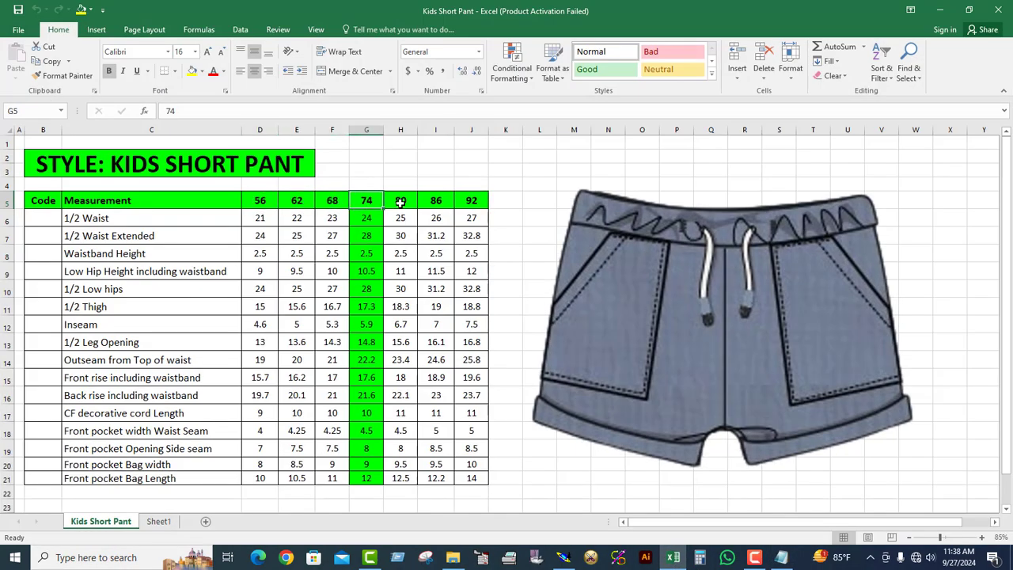
click(478, 201)
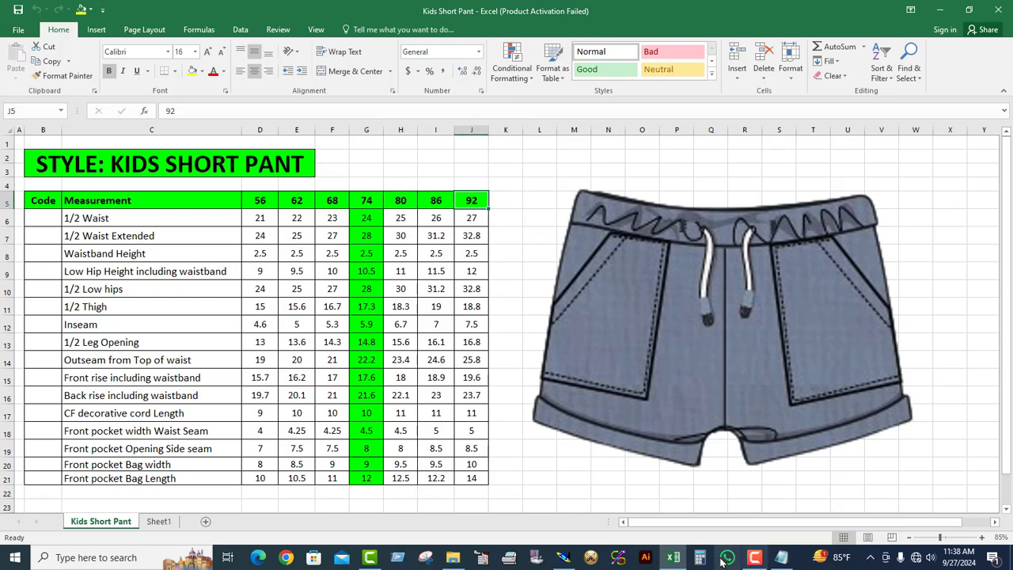
click(781, 557)
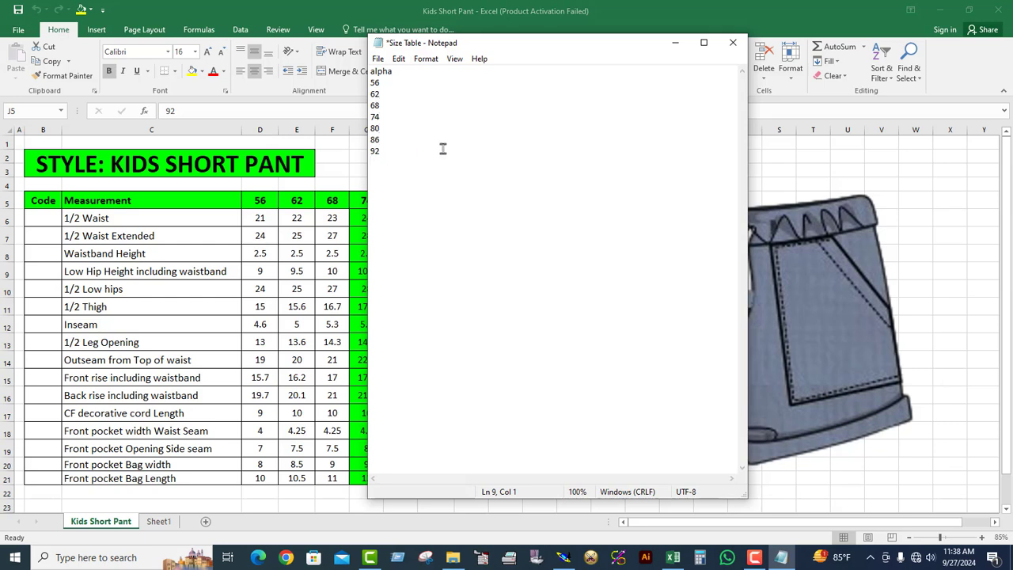
click(563, 557)
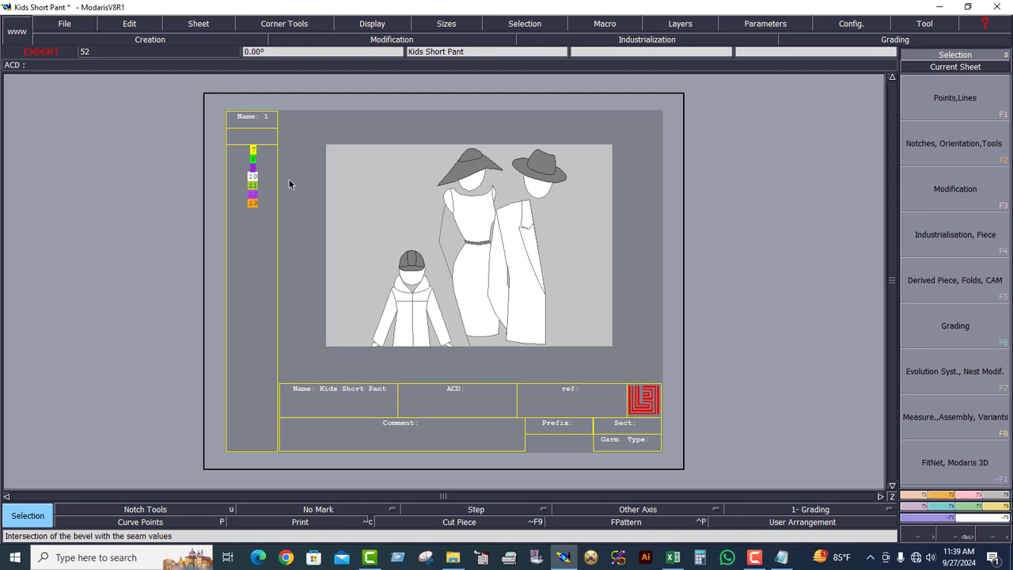
click(637, 442)
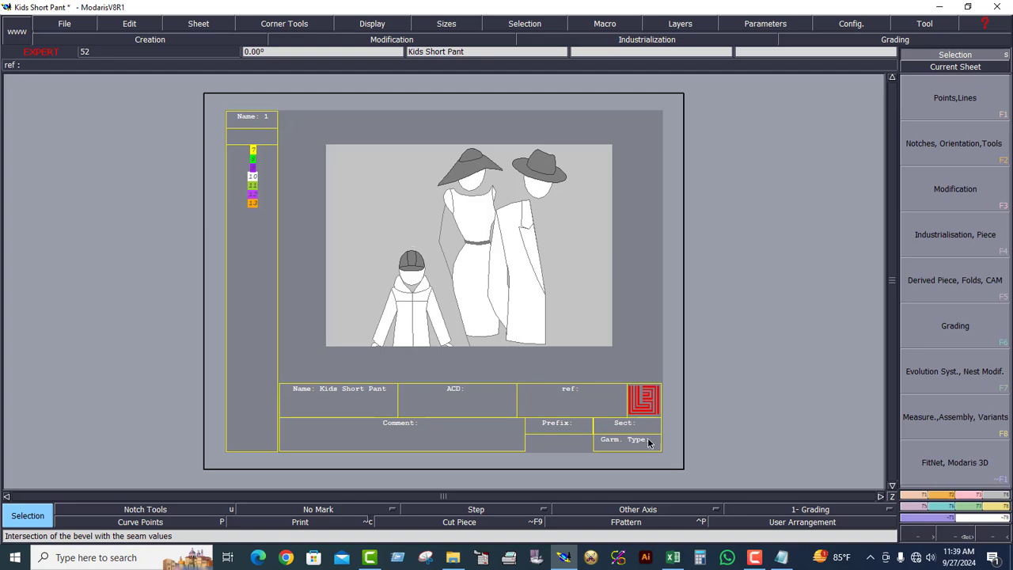
click(787, 559)
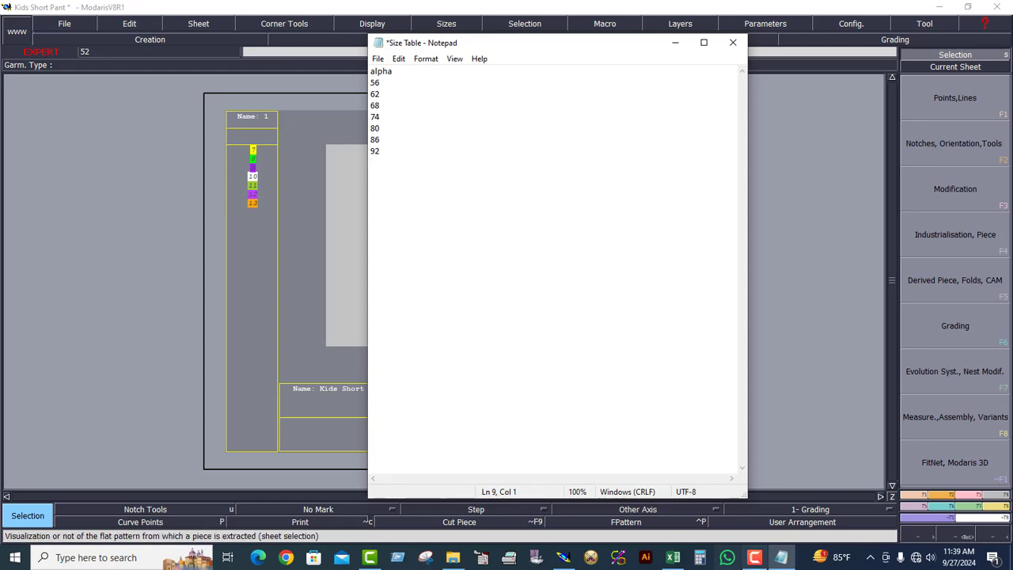
- Check the highlighted base-size column in the Excel chart, mark it as *74 in Size Table, and save and close the file
click(672, 557)
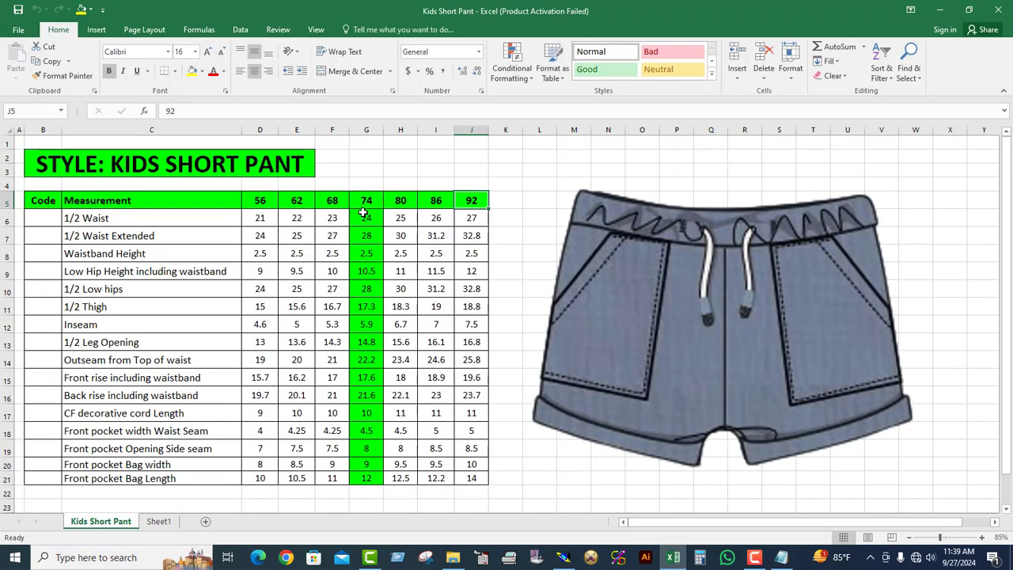
drag(365, 203, 375, 478)
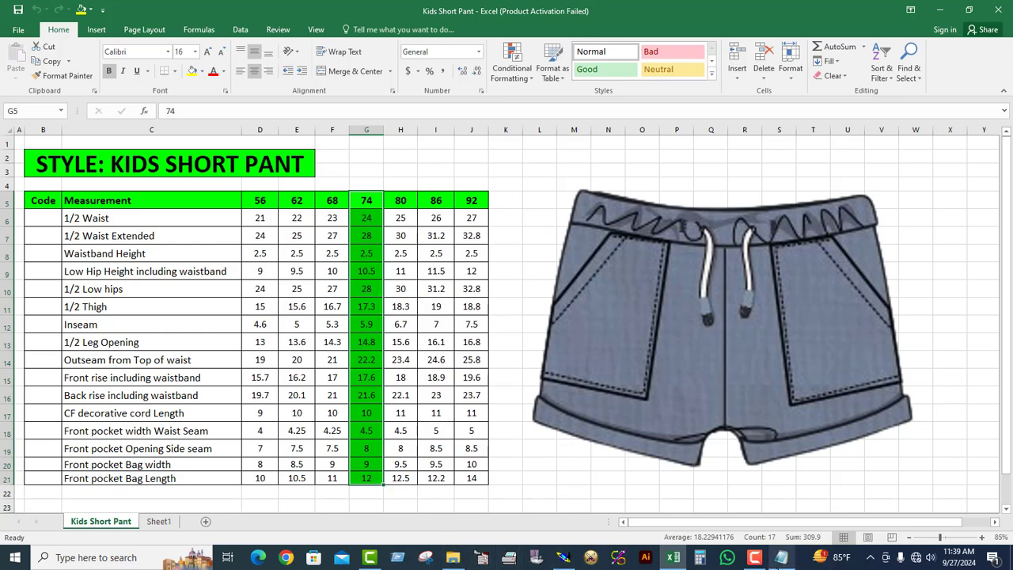
click(781, 557)
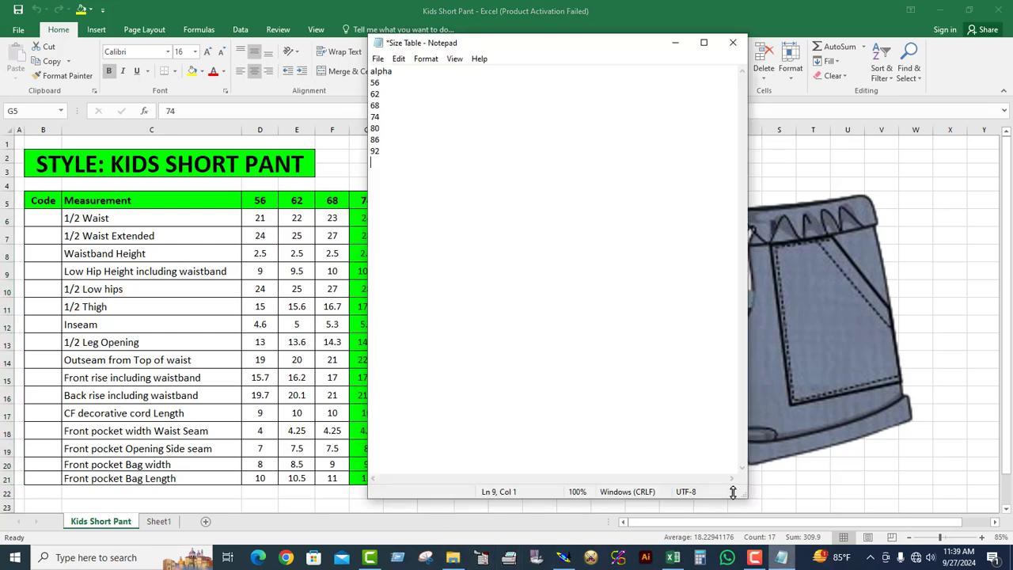
click(374, 117)
key(Left)
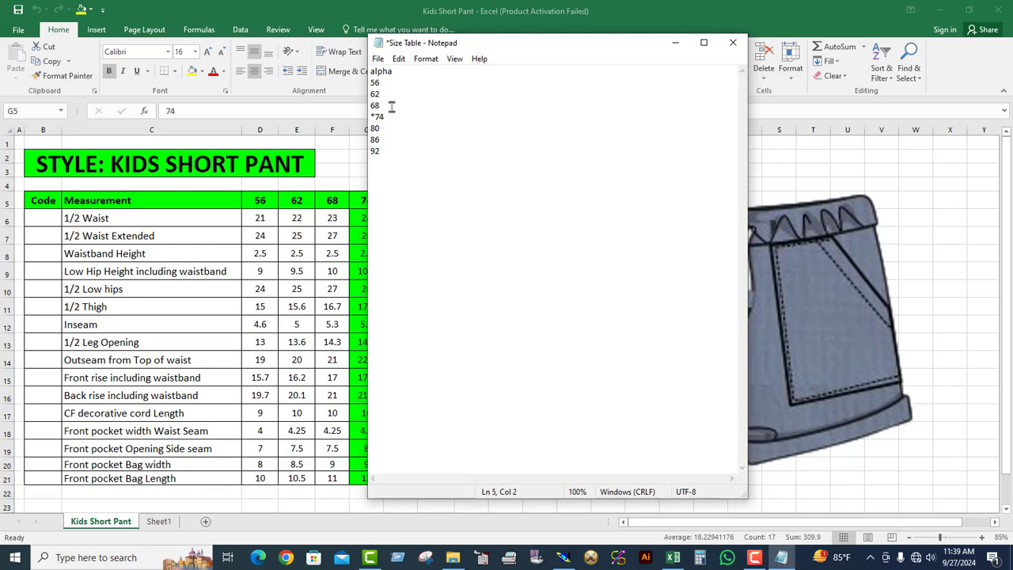
click(379, 60)
click(399, 119)
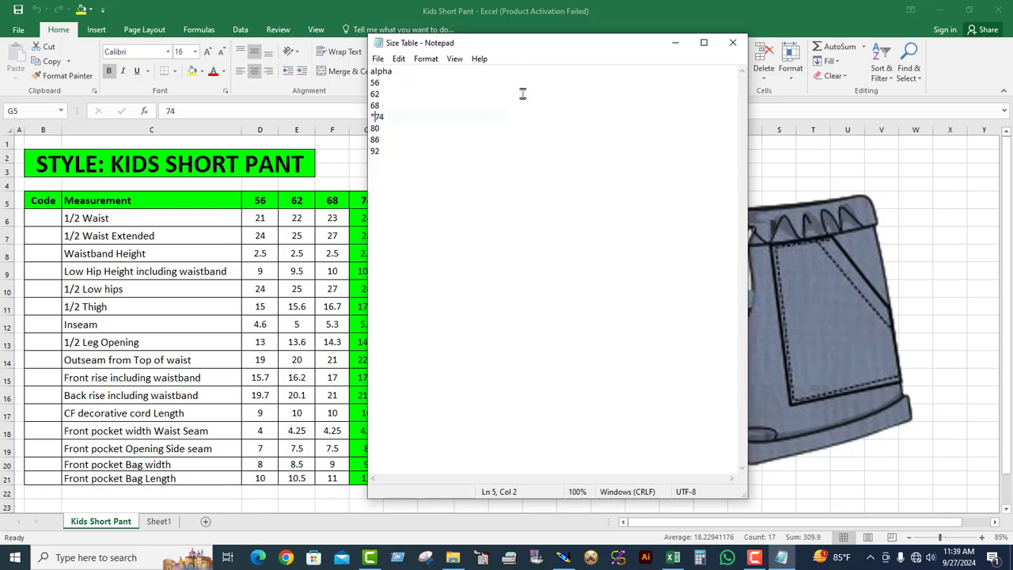
click(733, 42)
- Switch to Modaris and import the Size Table file from the Kids Short Pant folder into the model's size list with Imp. EVT
click(582, 560)
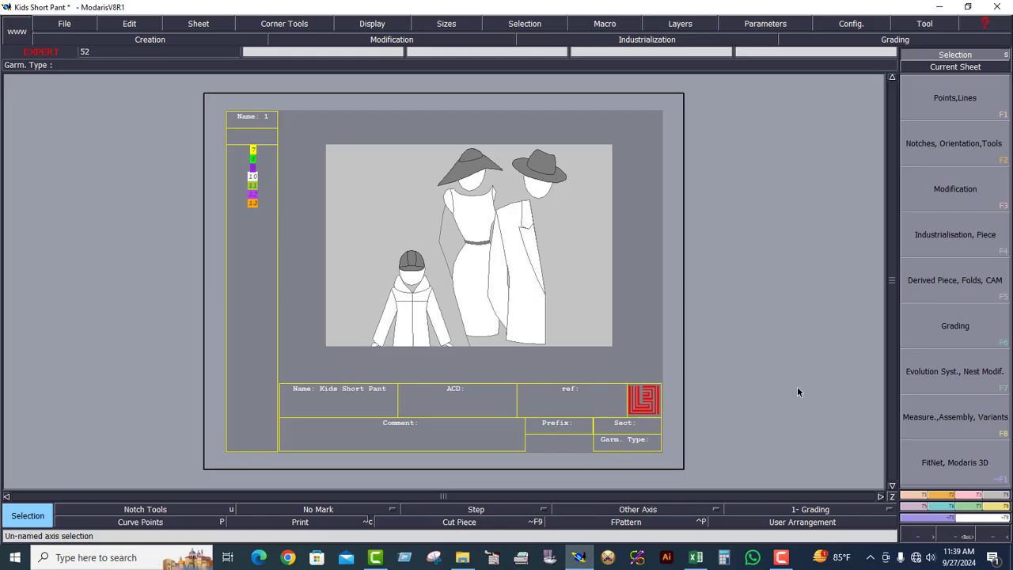
click(972, 515)
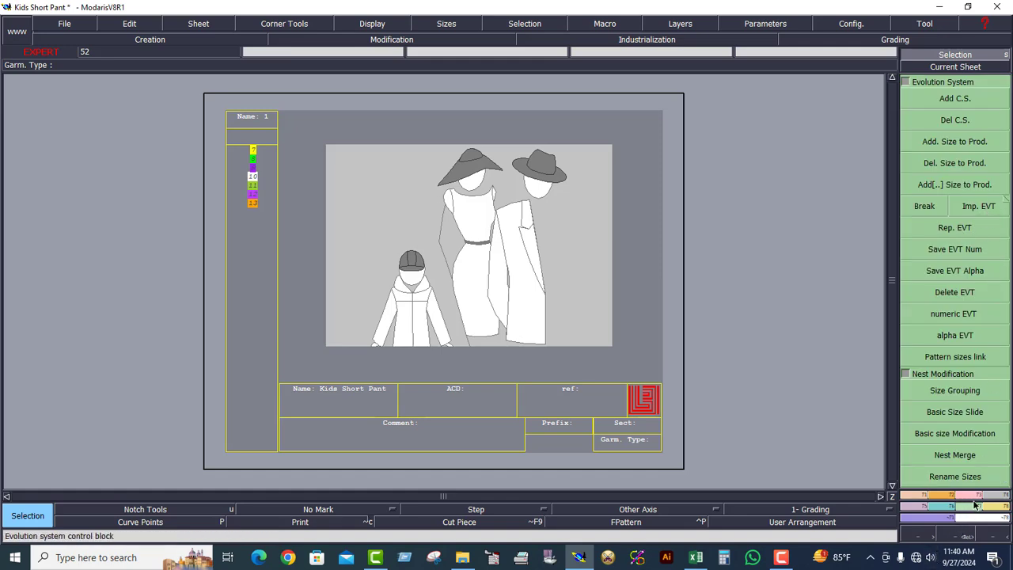
click(987, 210)
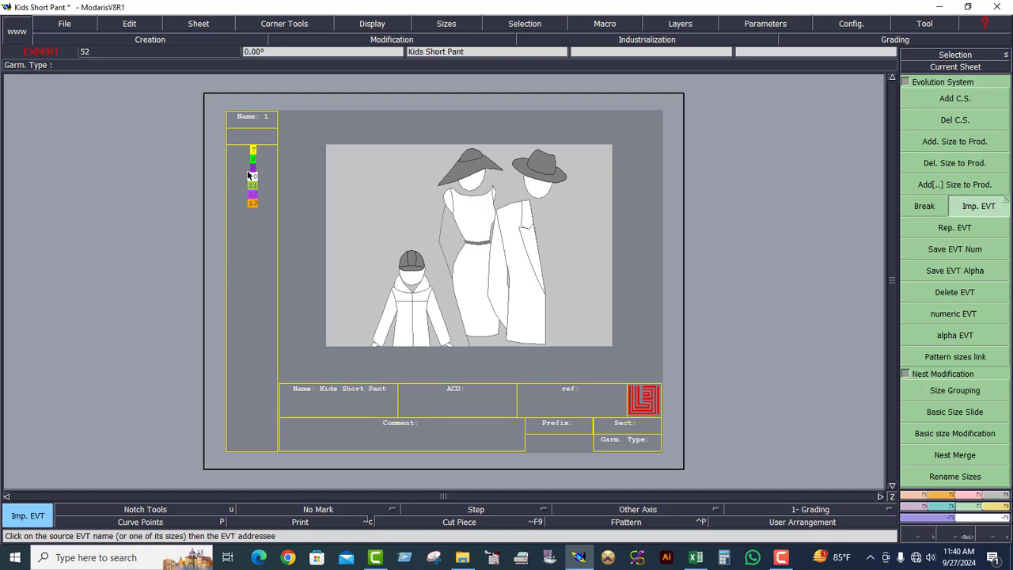
click(253, 202)
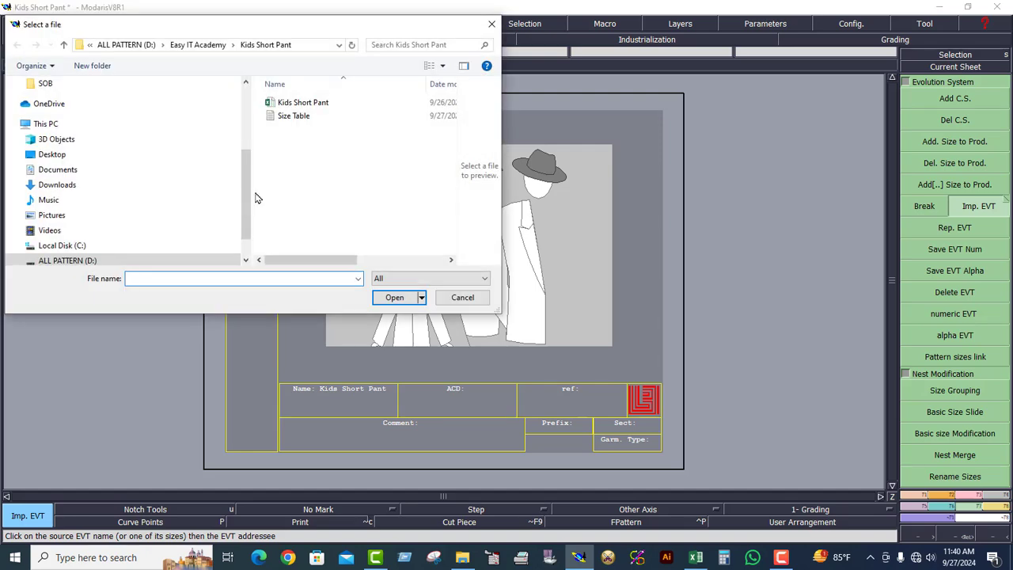
click(303, 117)
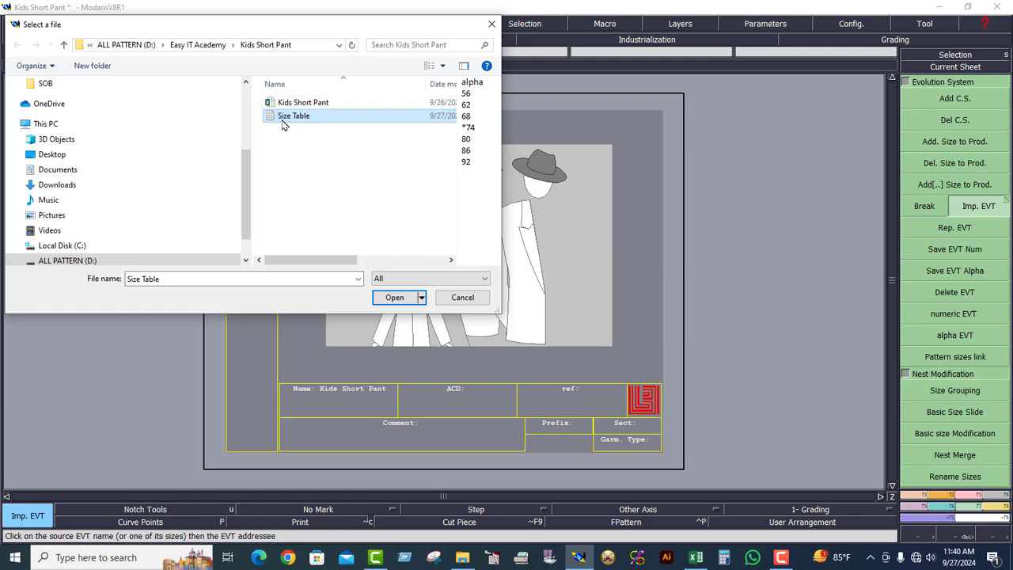
click(64, 45)
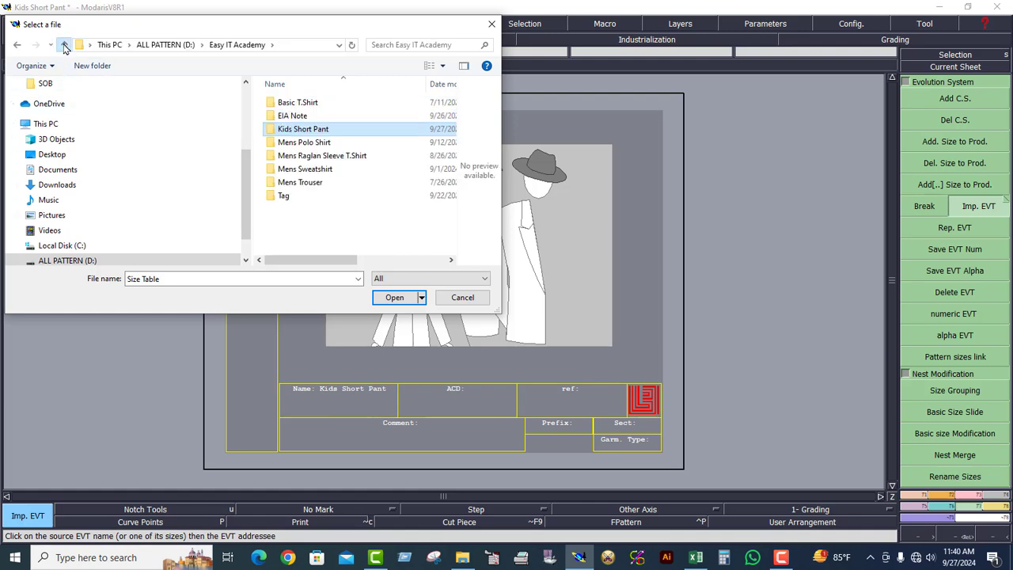
click(64, 45)
double_click(290, 117)
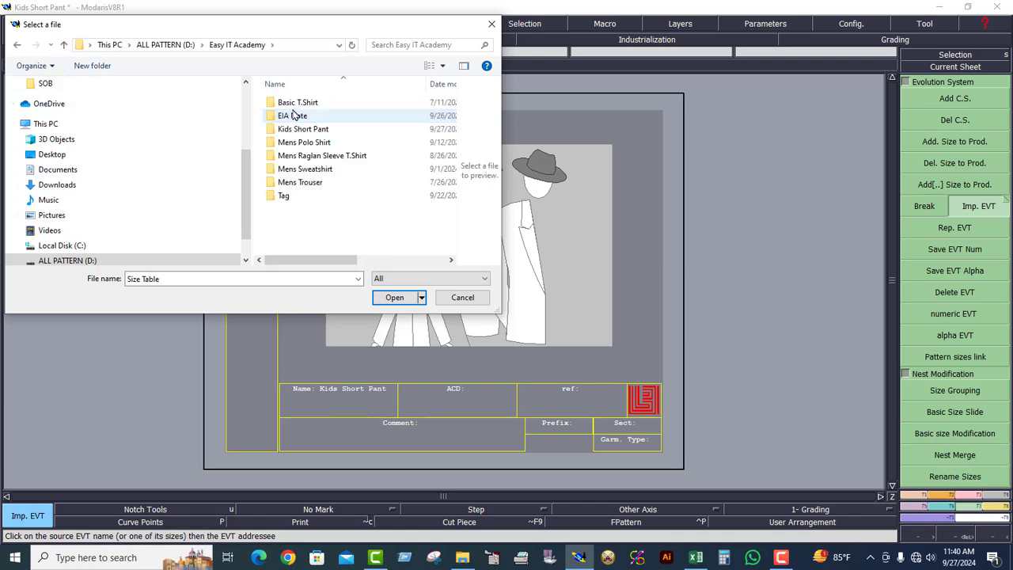
double_click(309, 129)
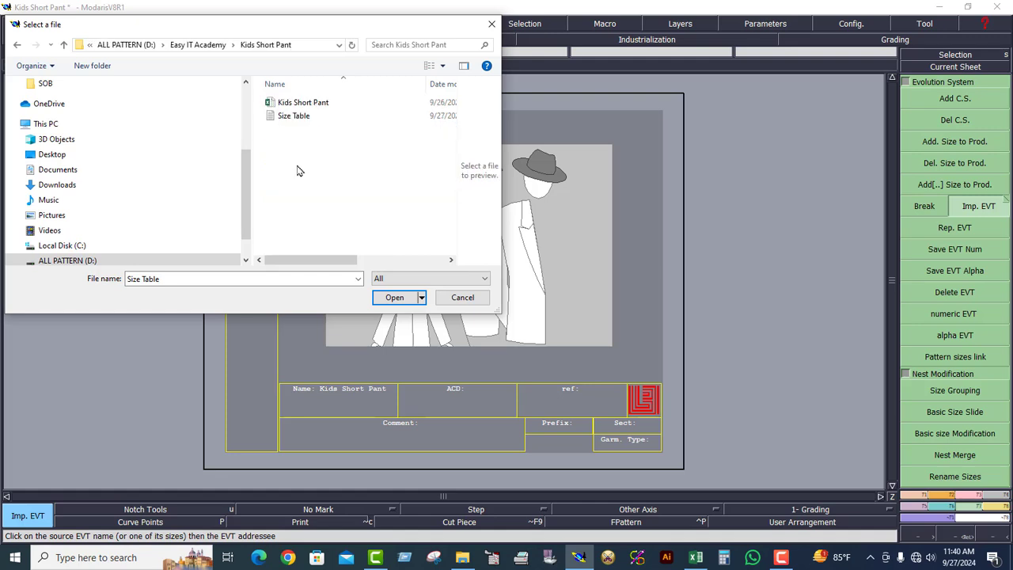
click(299, 119)
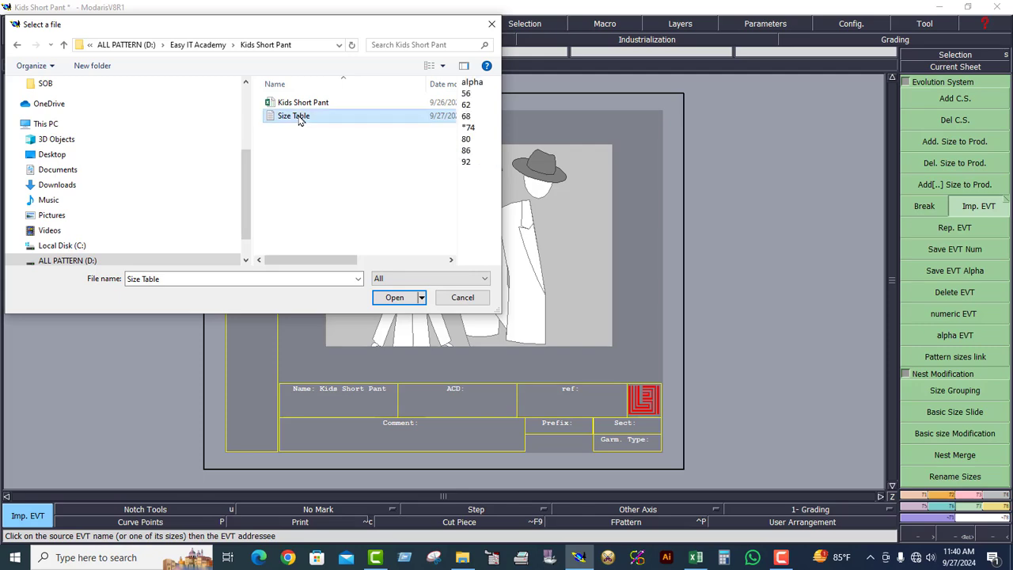
click(393, 299)
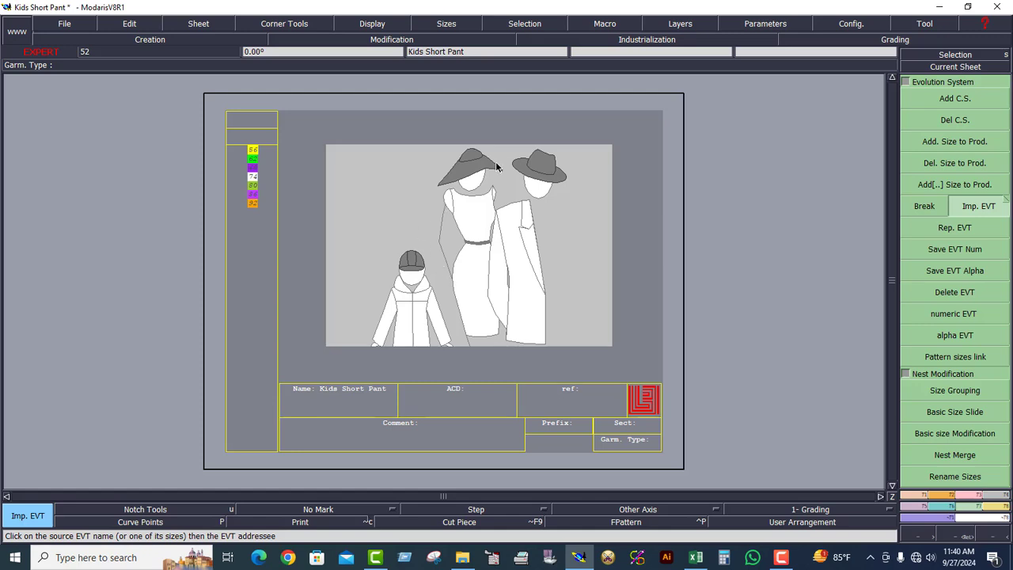
- Set the Open Model access path to D:/Easy IT Academy/Kids Short Pant/, apply it to all the other directories, and accept the paths
click(65, 29)
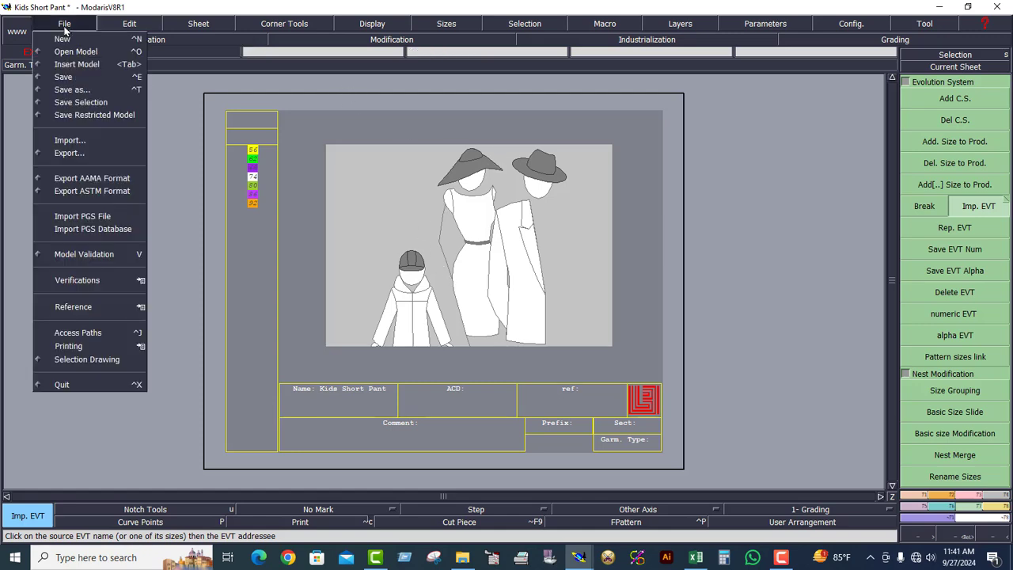
click(175, 305)
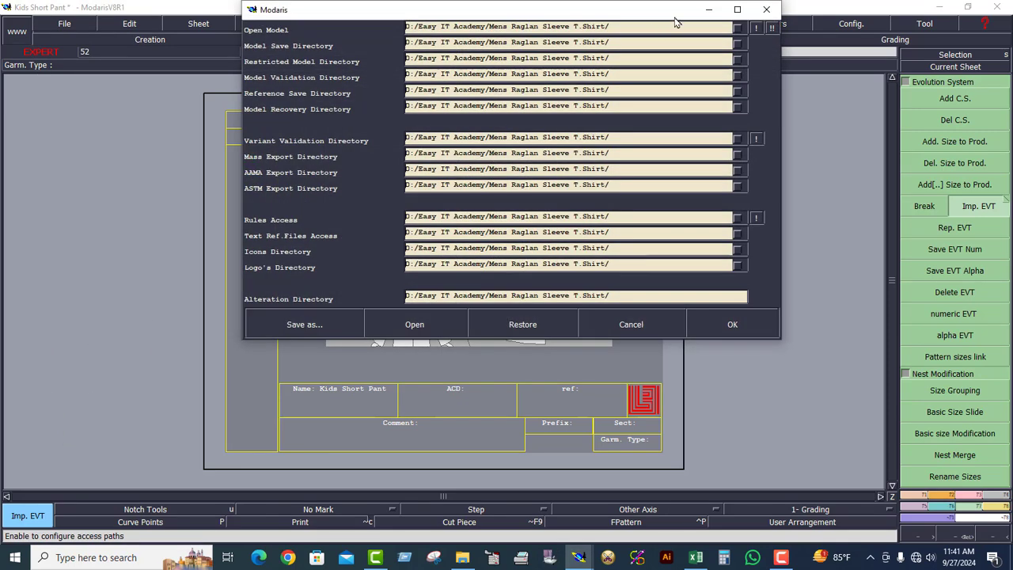
click(622, 32)
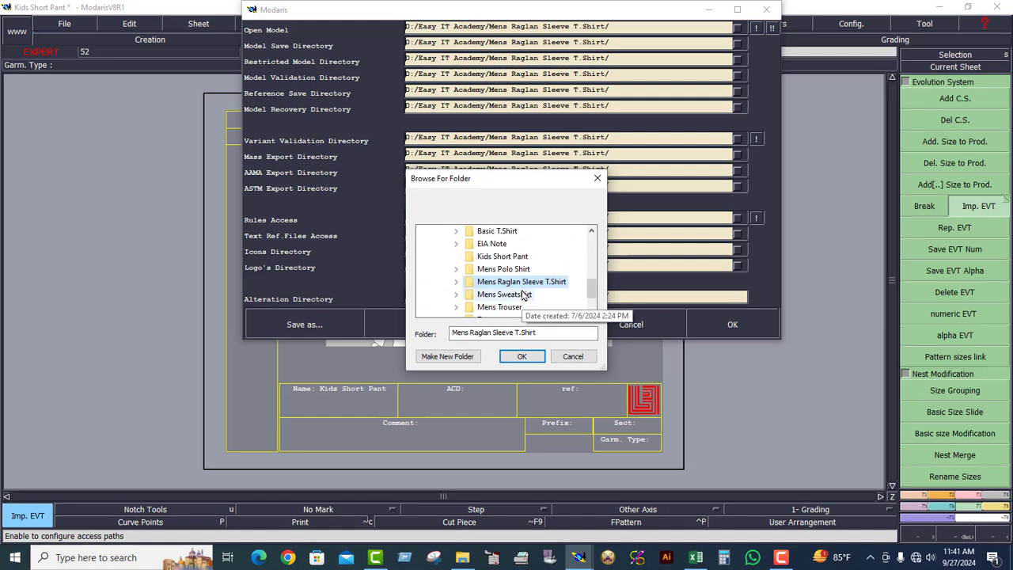
click(504, 257)
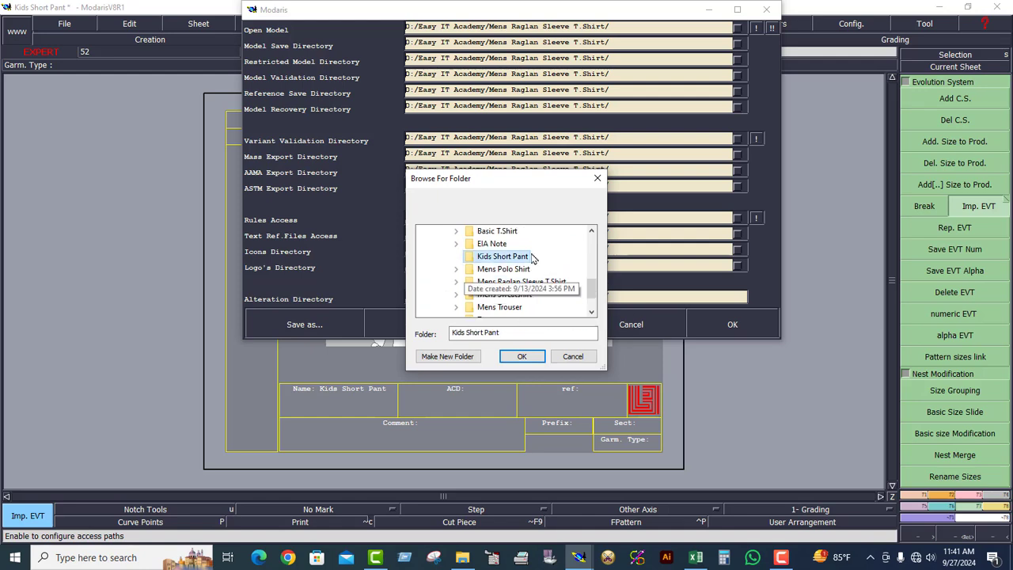
click(521, 356)
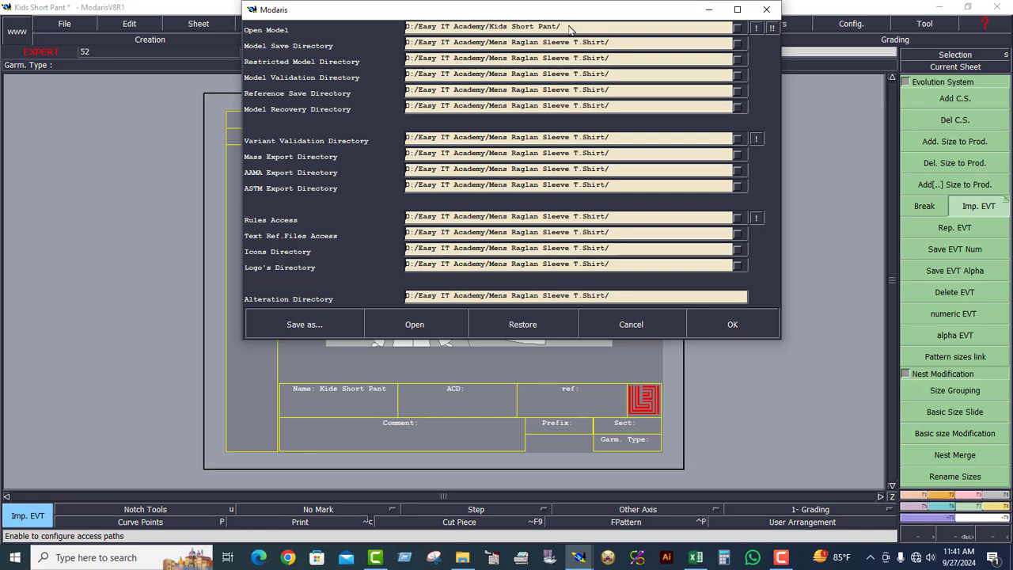
click(772, 28)
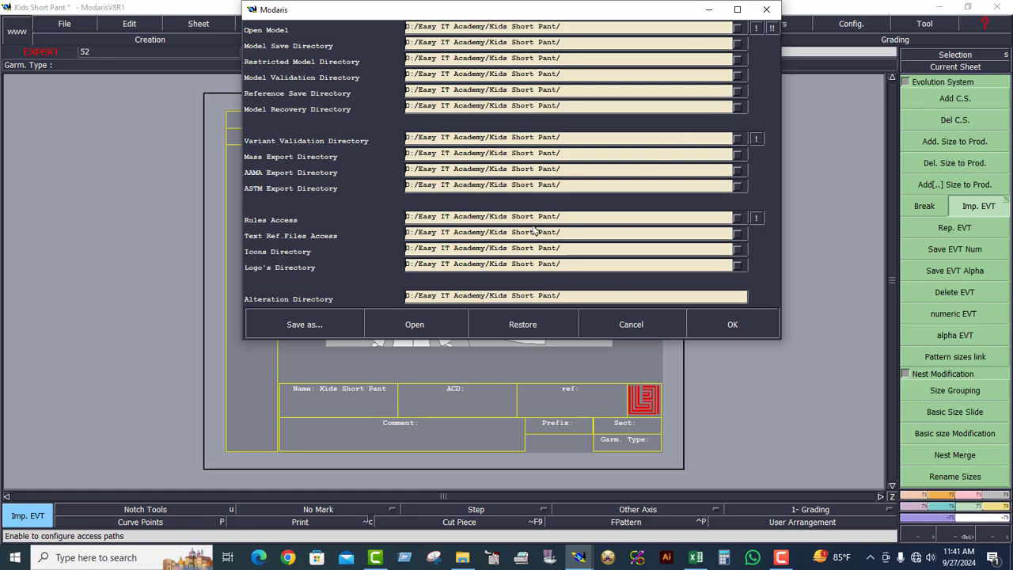
click(733, 325)
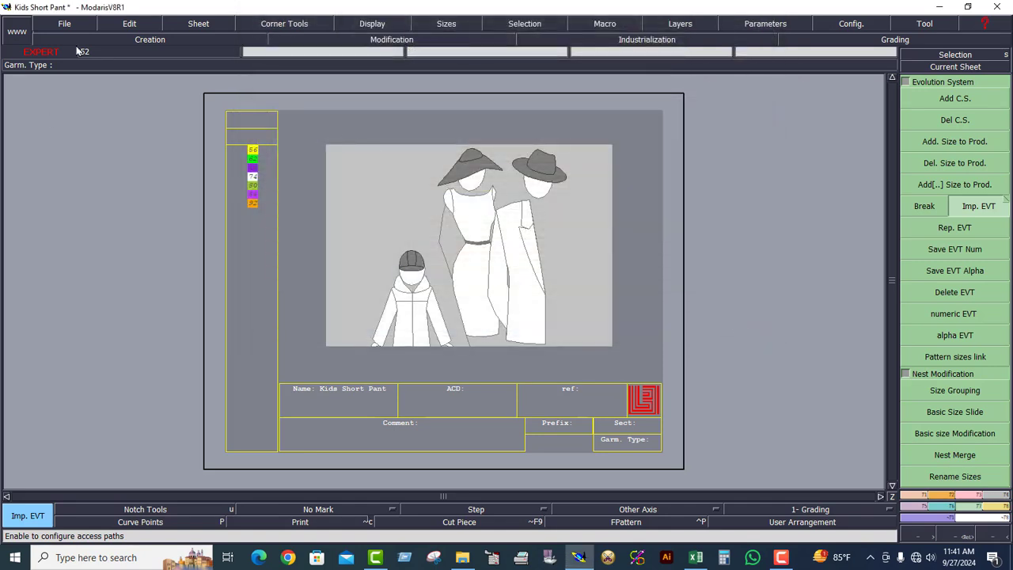
- Save the Kids Short Pant model in the model save directory
click(64, 24)
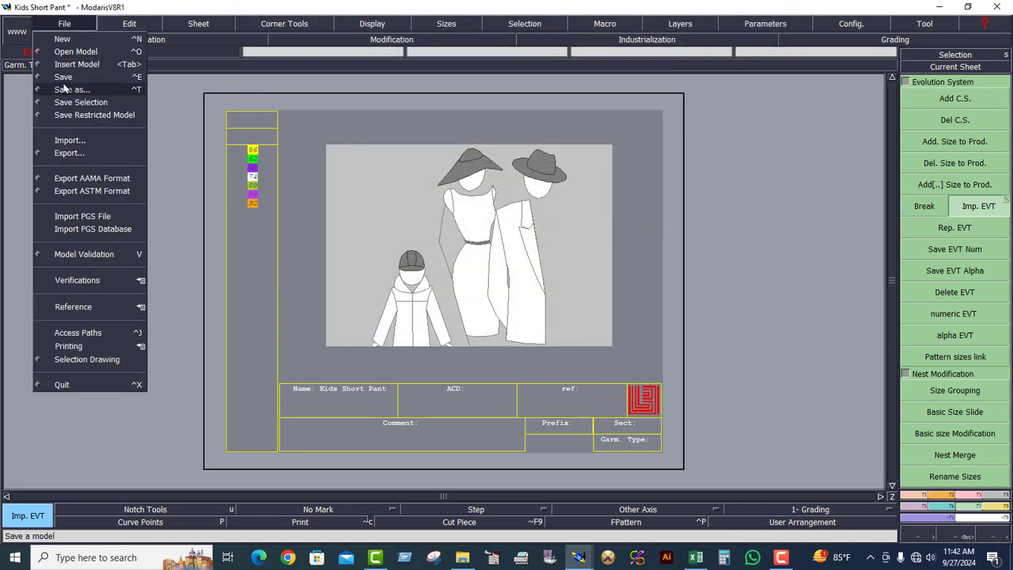
click(68, 77)
click(65, 24)
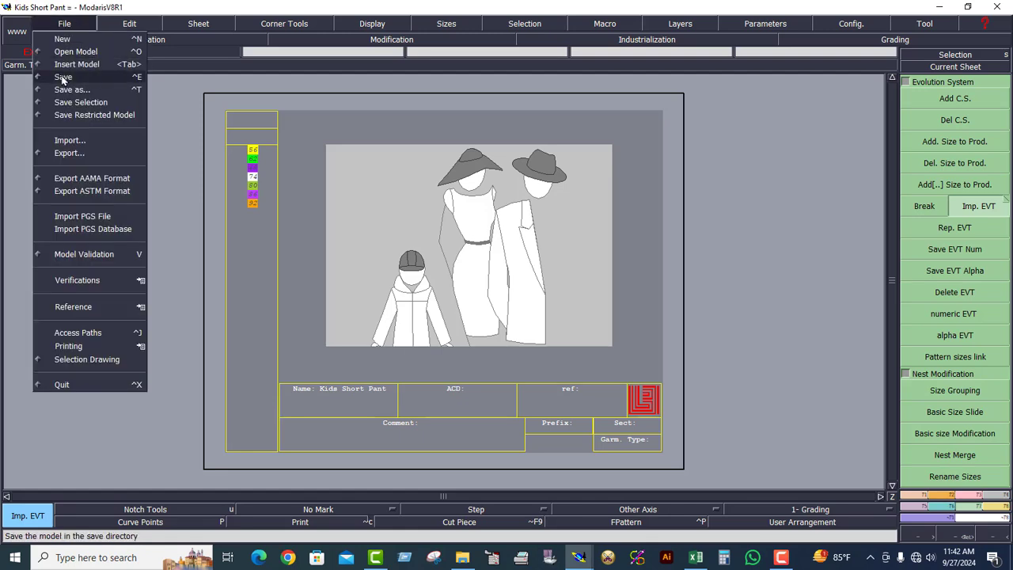
click(65, 77)
click(427, 354)
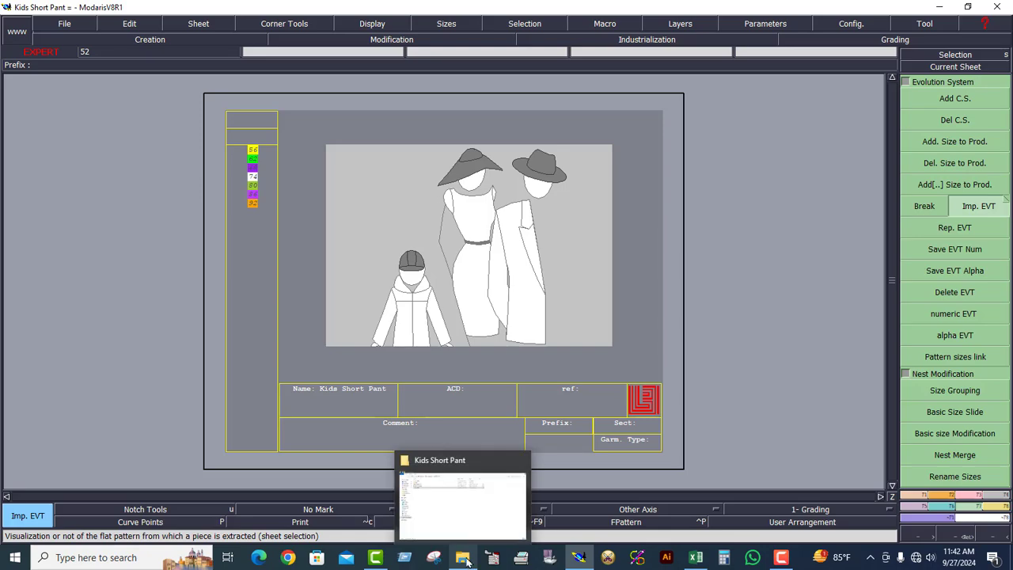
- Check the saved Modaris file in the Kids Short Pant folder under Easy IT Academy on drive D in File Explorer, and close the folder
click(934, 7)
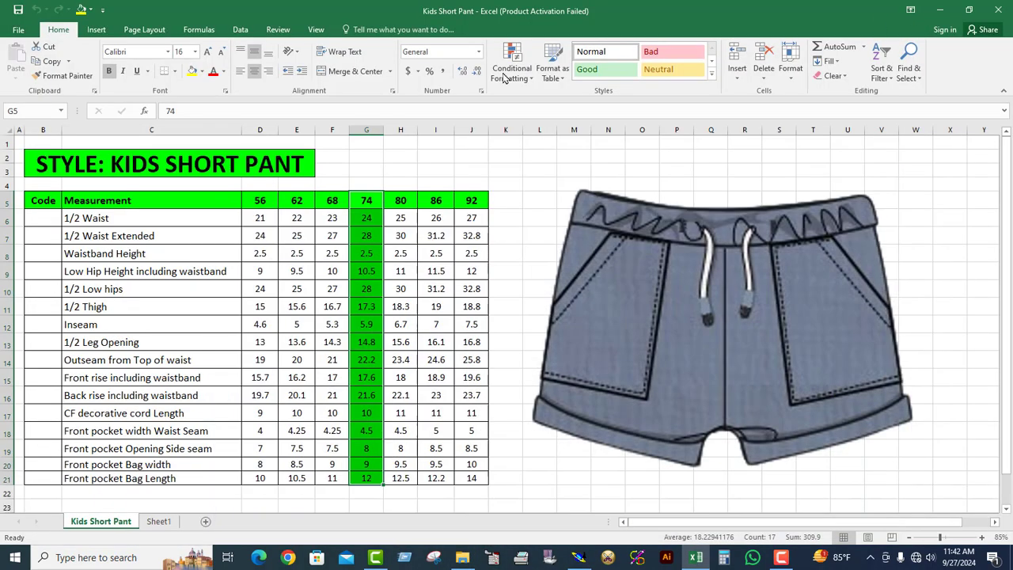
click(939, 6)
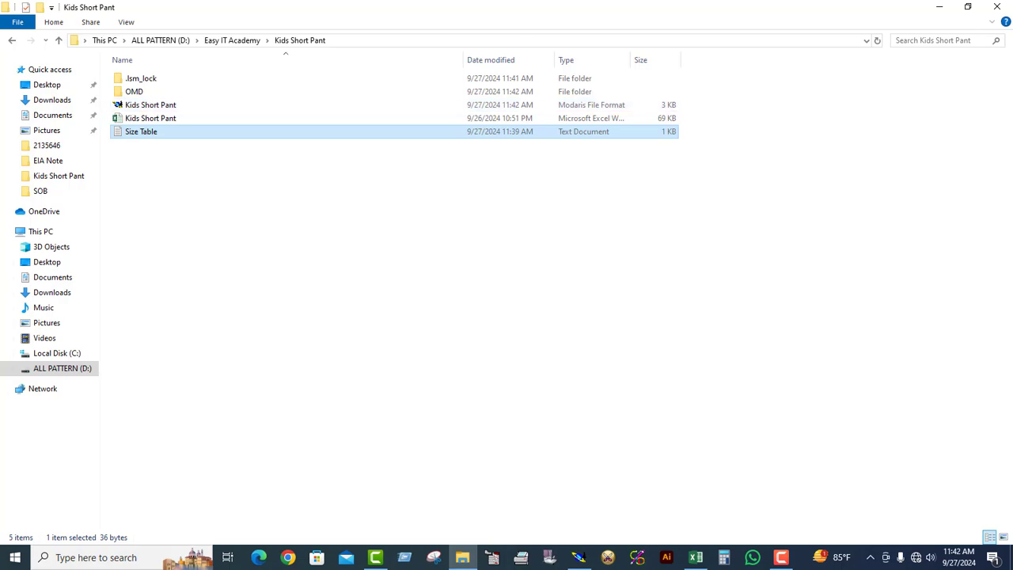
click(462, 557)
double_click(23, 91)
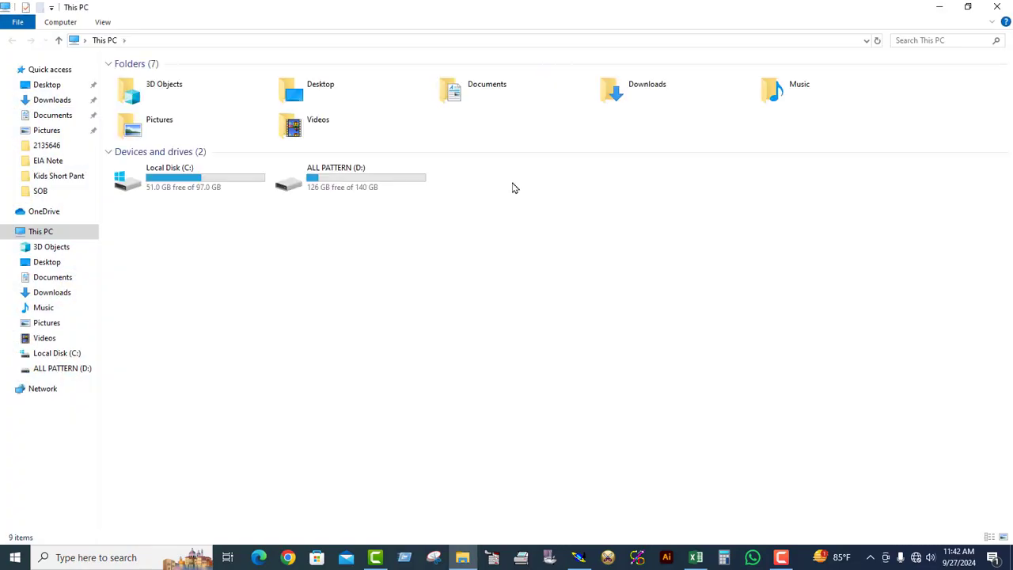
double_click(357, 190)
double_click(179, 93)
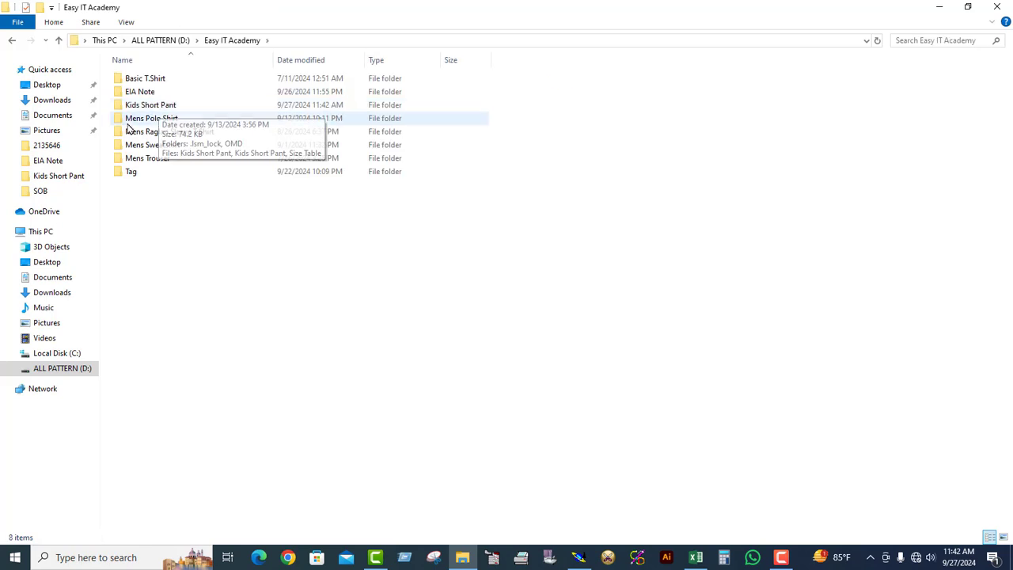
double_click(146, 105)
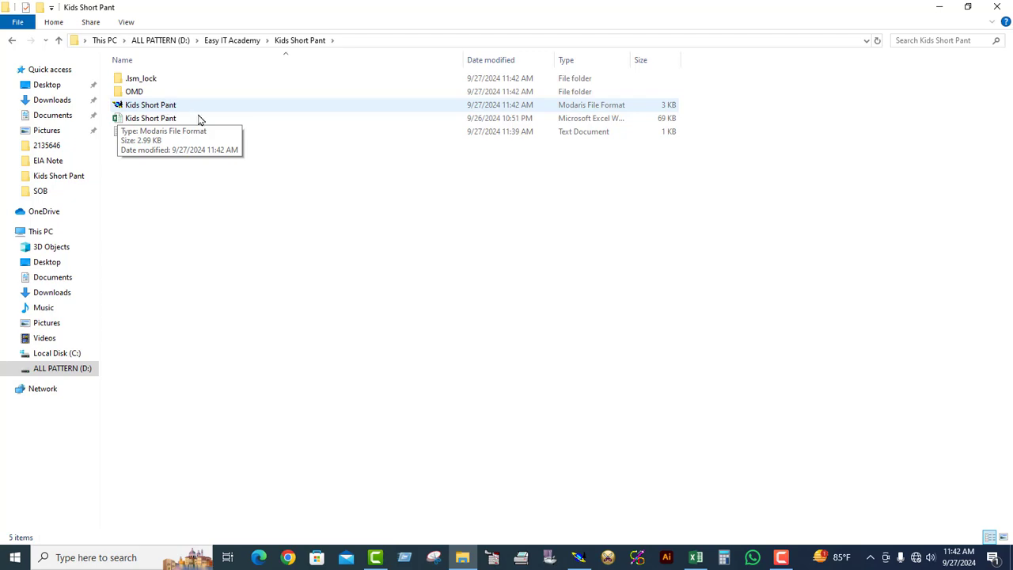
click(997, 7)
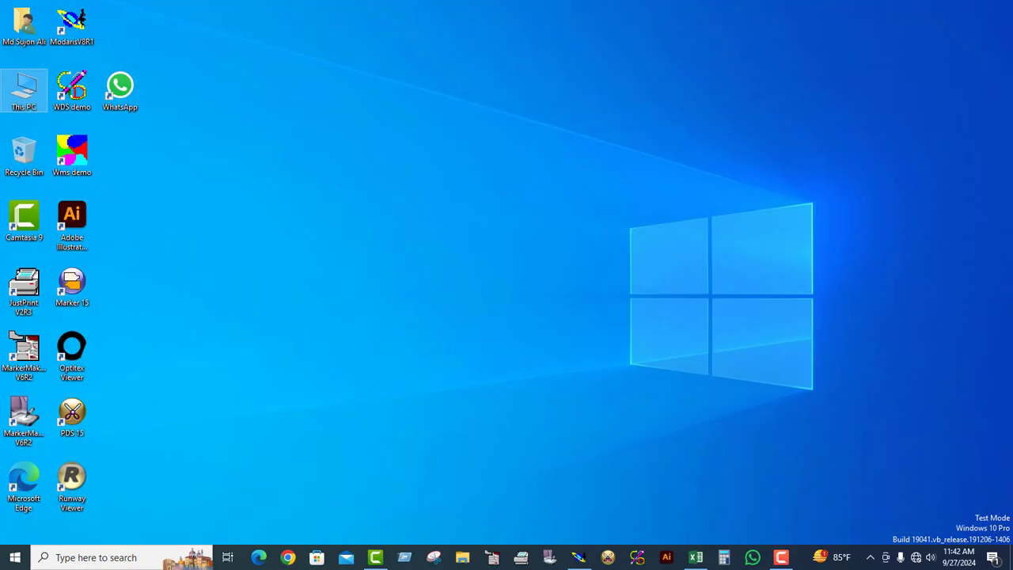
- Return to Modaris and leave the Imp. EVT command by activating the Selection tool
click(579, 557)
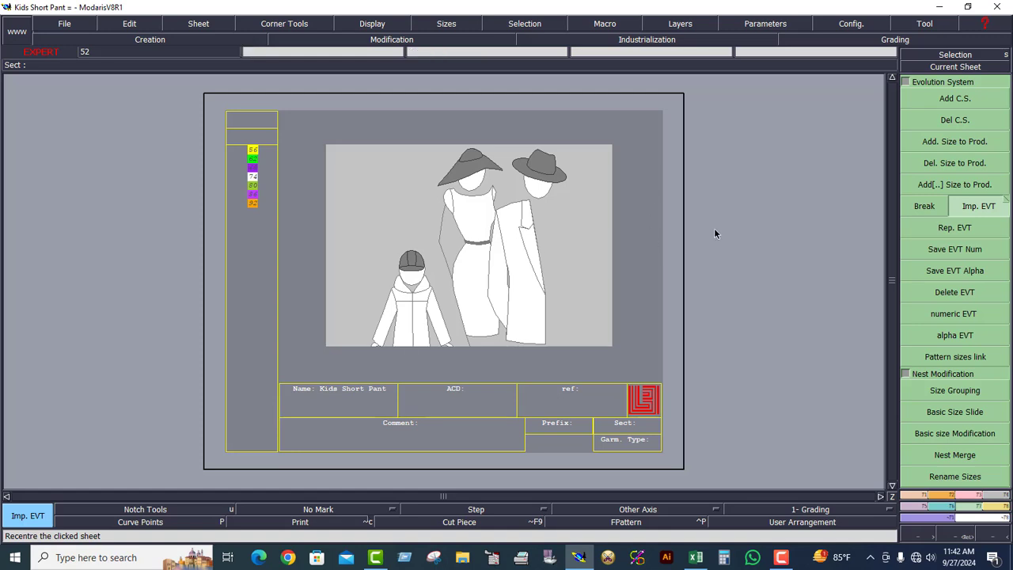
click(955, 58)
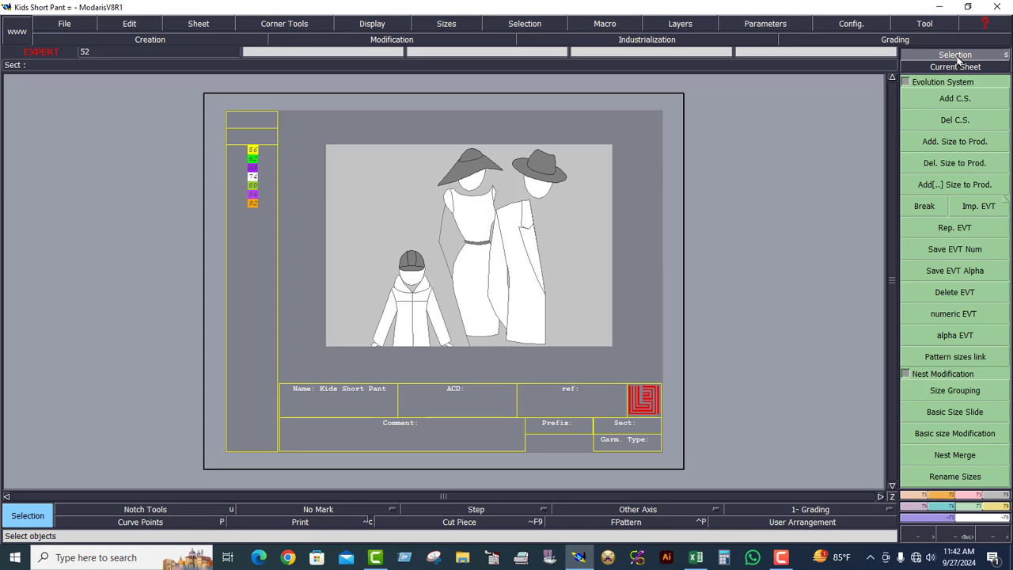
click(951, 96)
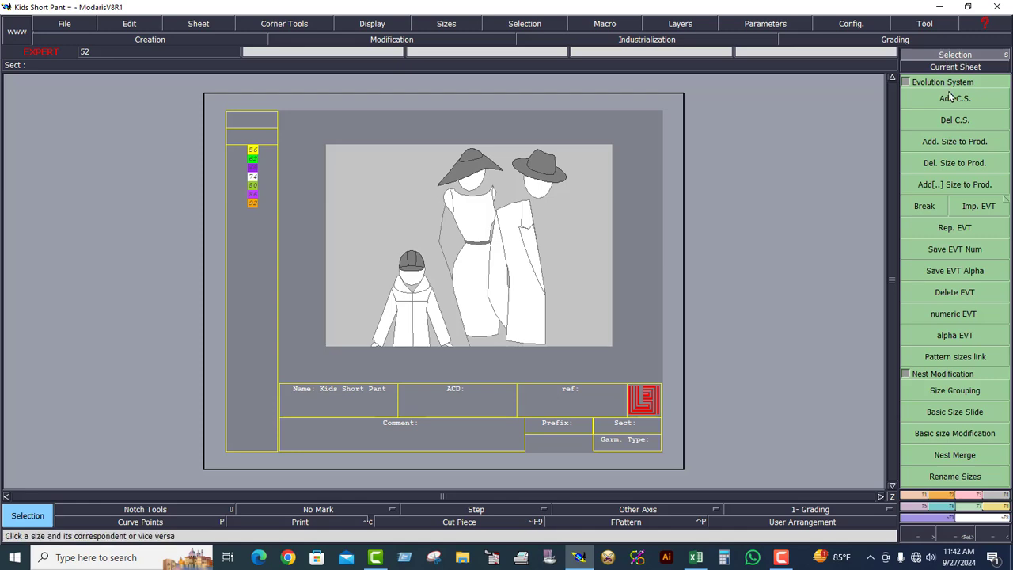